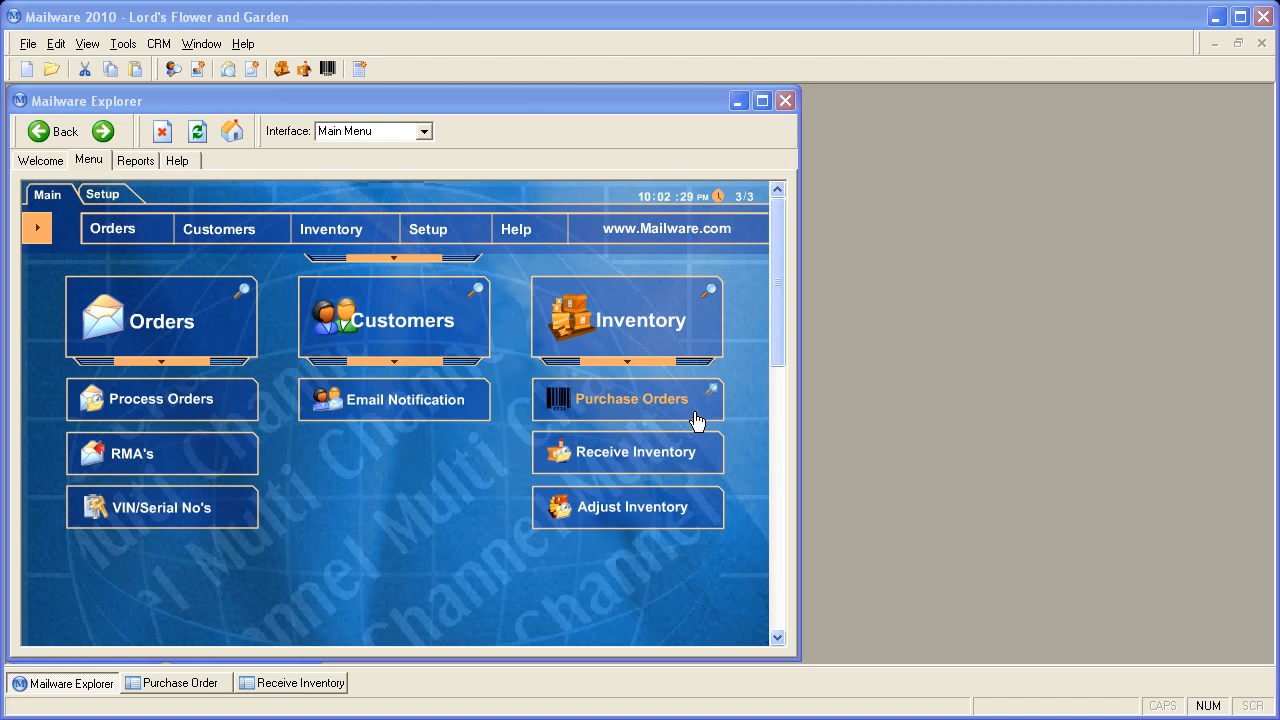
Step: Create a new purchase order for the vendor Lords Flower And Garden
{"action": "left_click", "coordinate": [677, 410]}
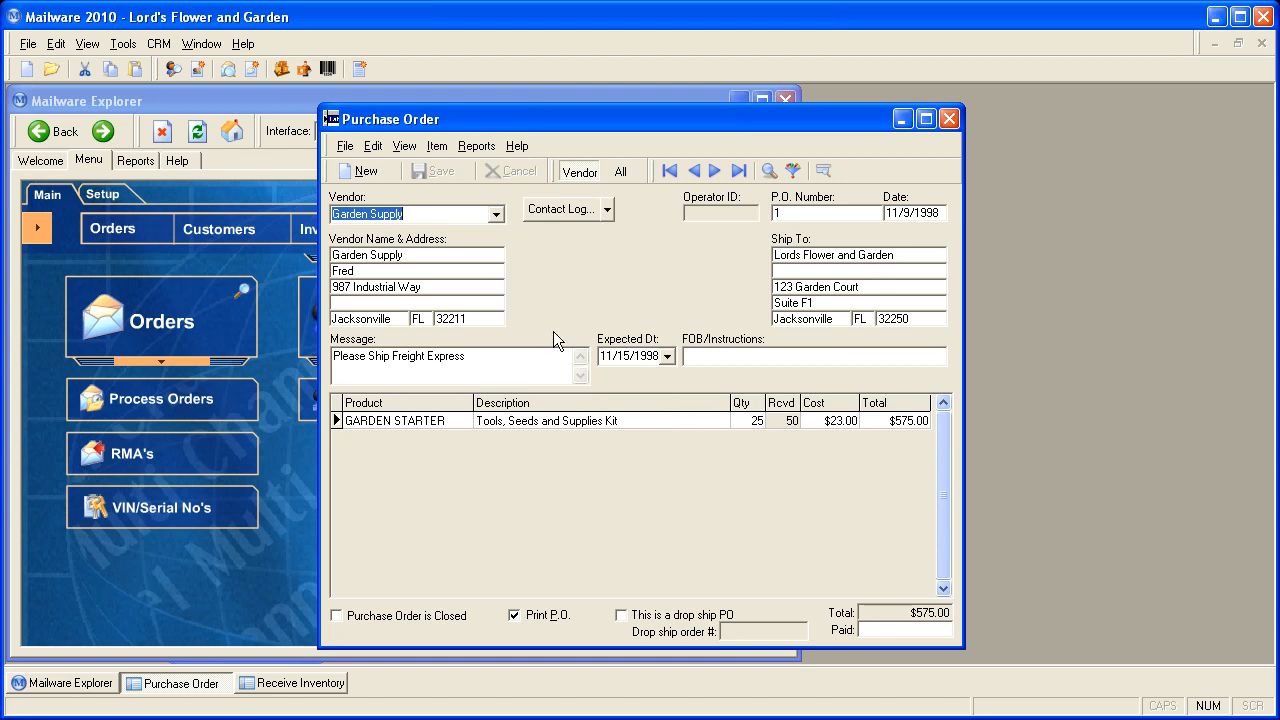
{"action": "left_click", "coordinate": [375, 170]}
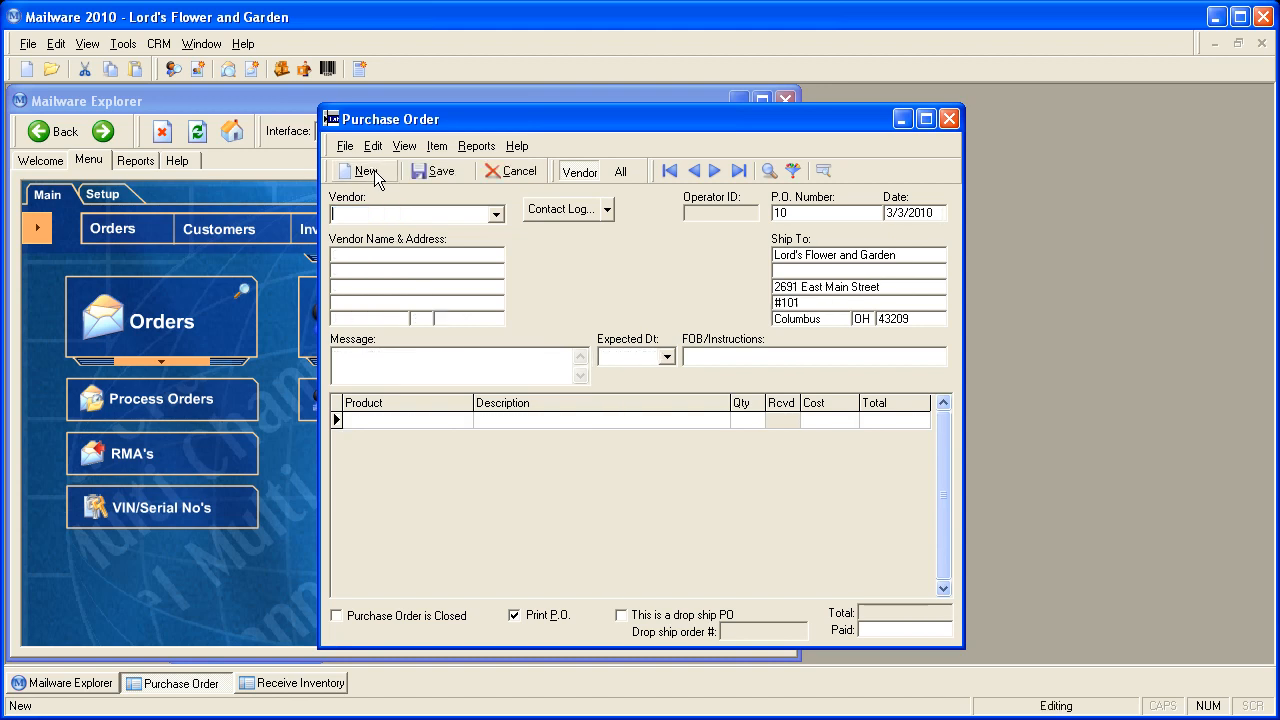
{"action": "left_click", "coordinate": [496, 214]}
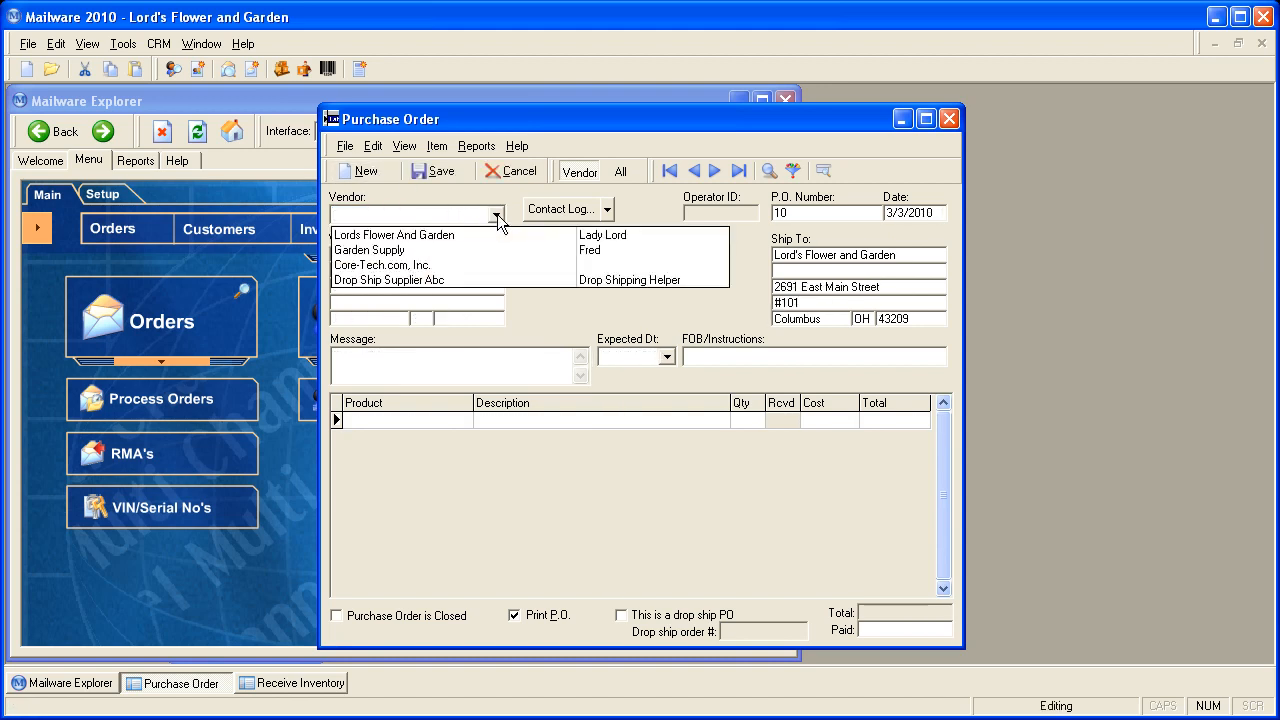
{"action": "left_click", "coordinate": [415, 237]}
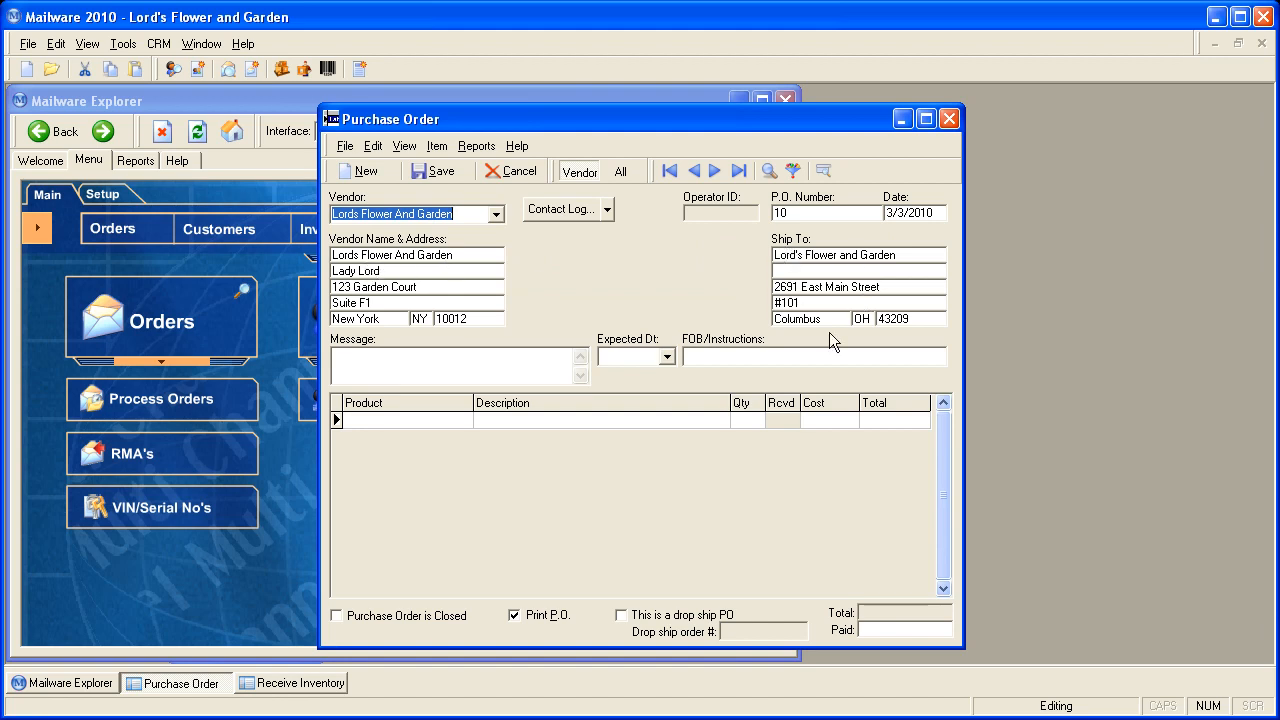
Step: Search the products for FLOWER and use FLW-00002 as the purchase order's first line item
{"action": "left_click", "coordinate": [453, 419]}
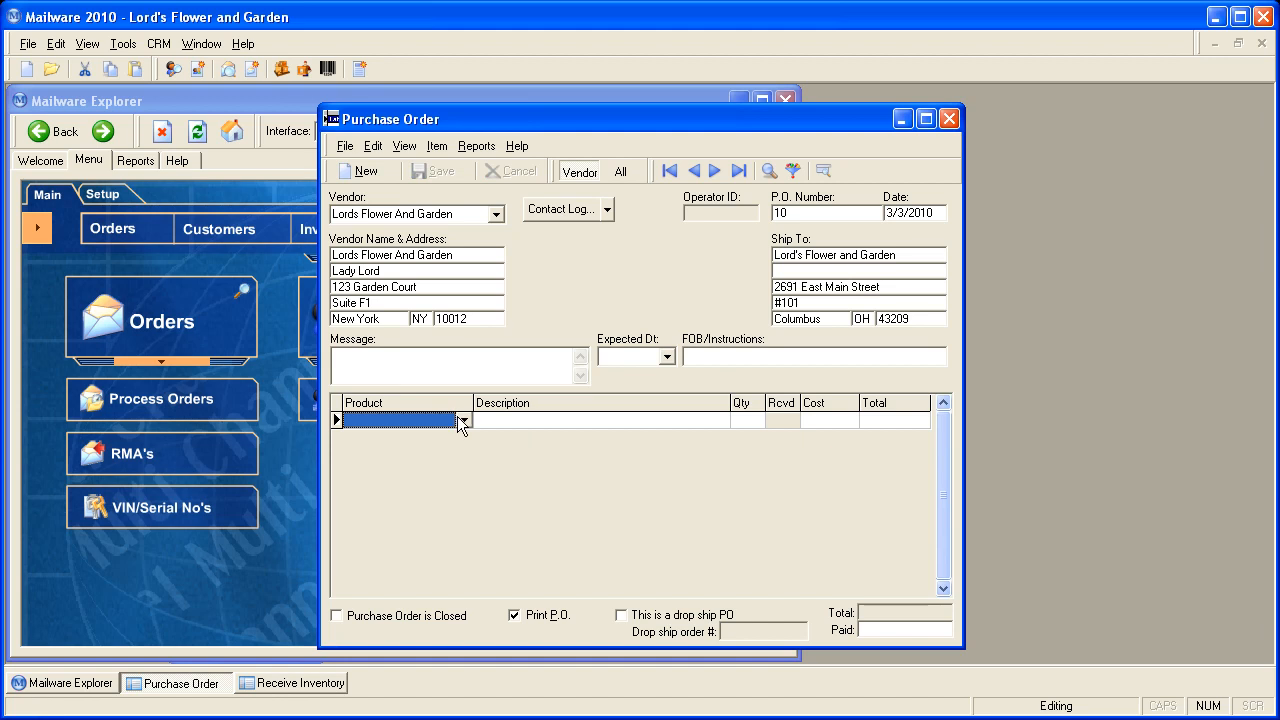
{"action": "left_click", "coordinate": [462, 420]}
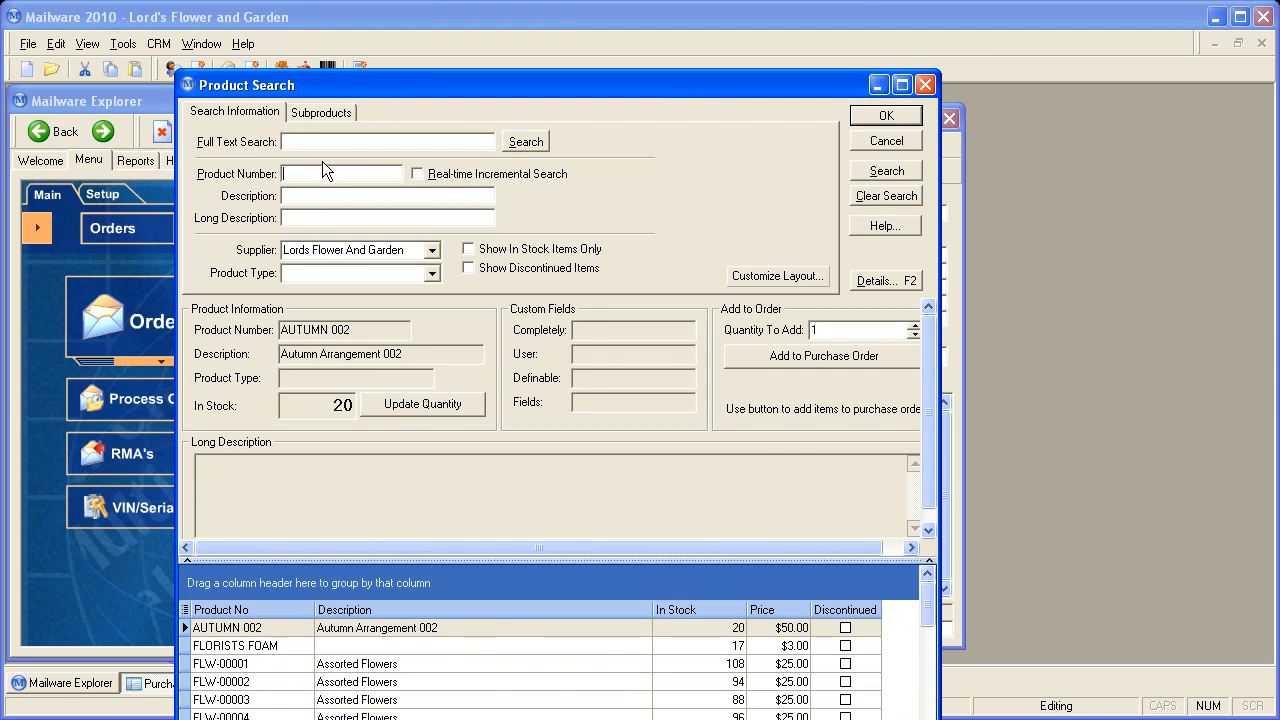
{"action": "type", "text": "FLOWER"}
{"action": "key", "text": "Return"}
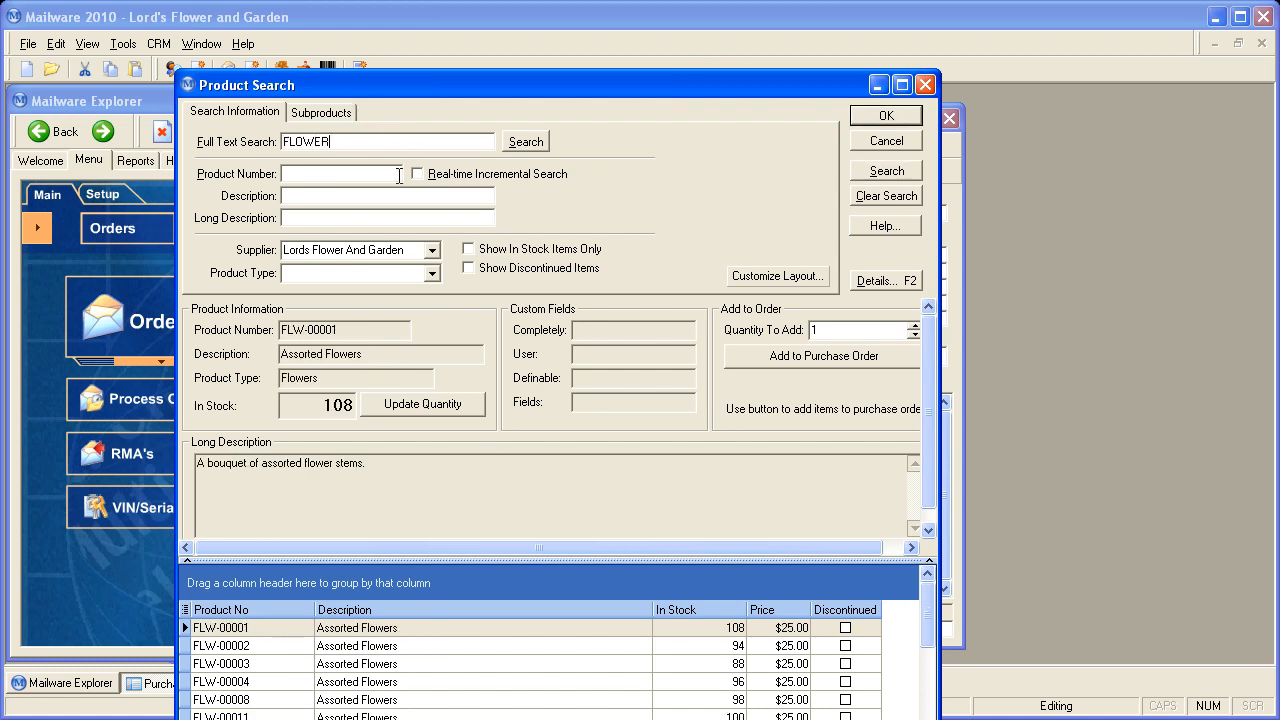
{"action": "left_click", "coordinate": [233, 648]}
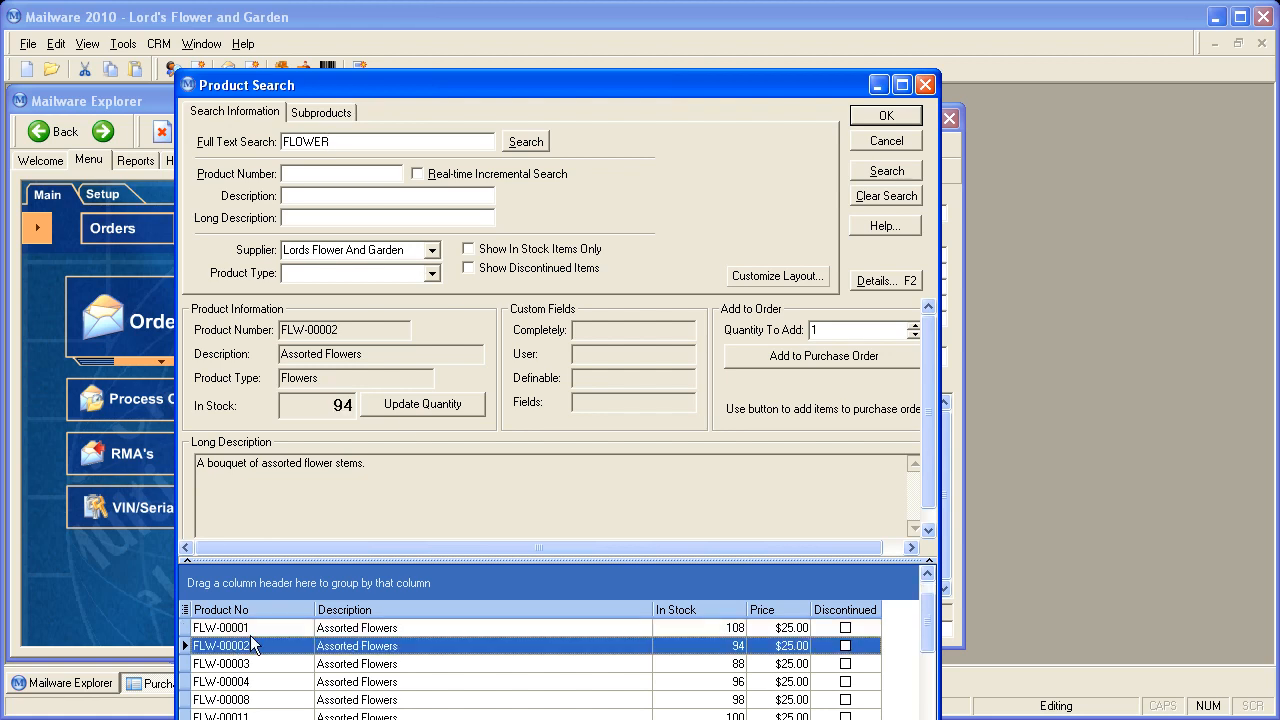
{"action": "left_click", "coordinate": [900, 115]}
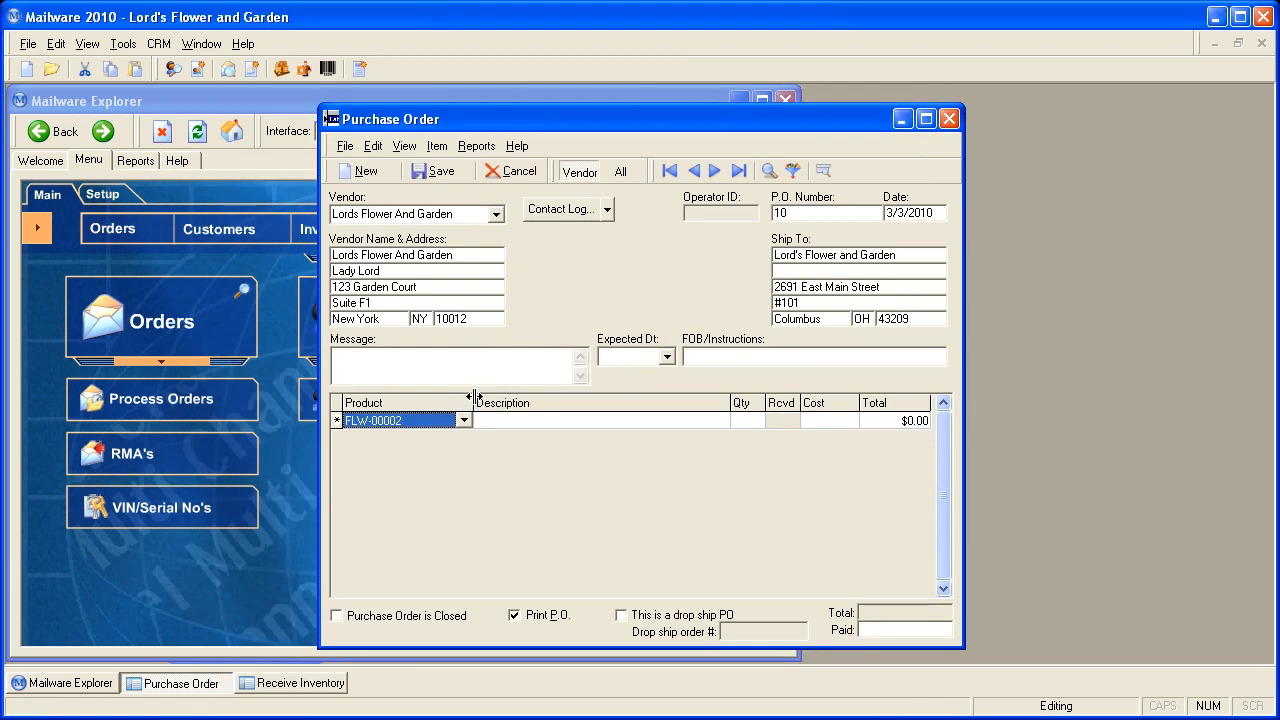
Step: Set the FLW-00002 line to a quantity of 50 at a cost of $1.00
{"action": "key", "text": "Tab"}
{"action": "type", "text": "50"}
{"action": "key", "text": "Tab"}
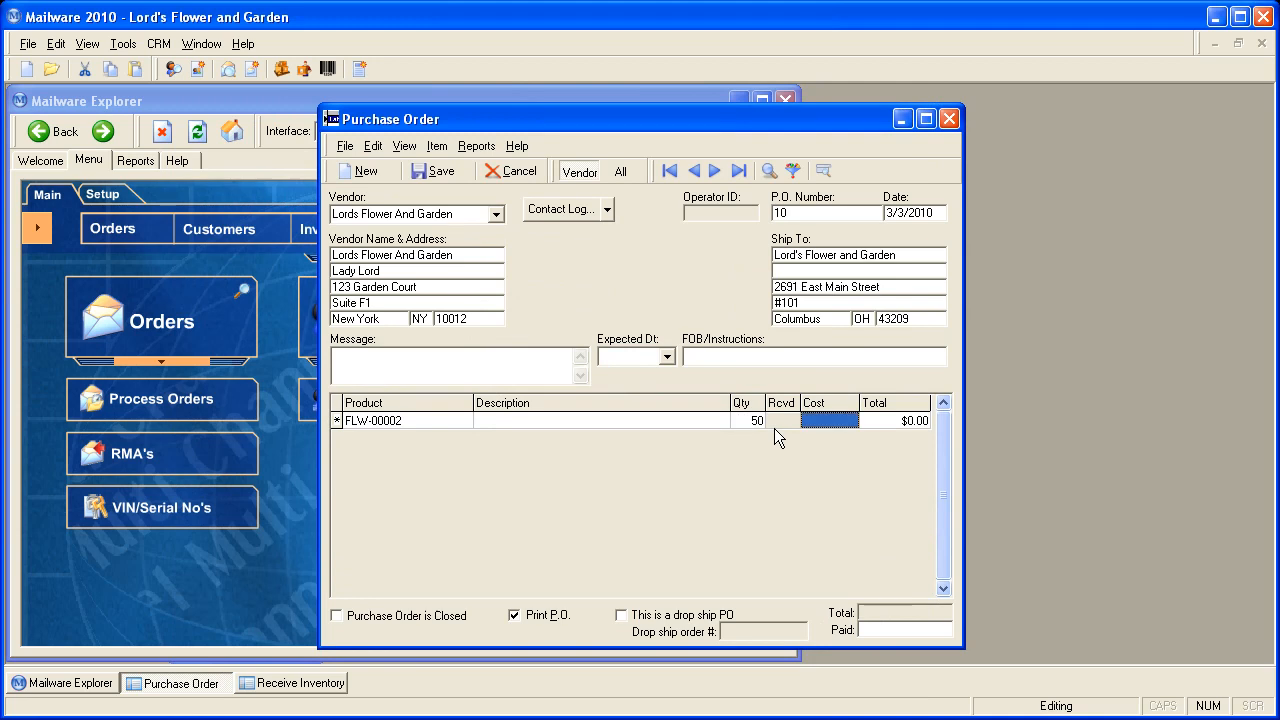
{"action": "type", "text": "1"}
{"action": "key", "text": "Tab"}
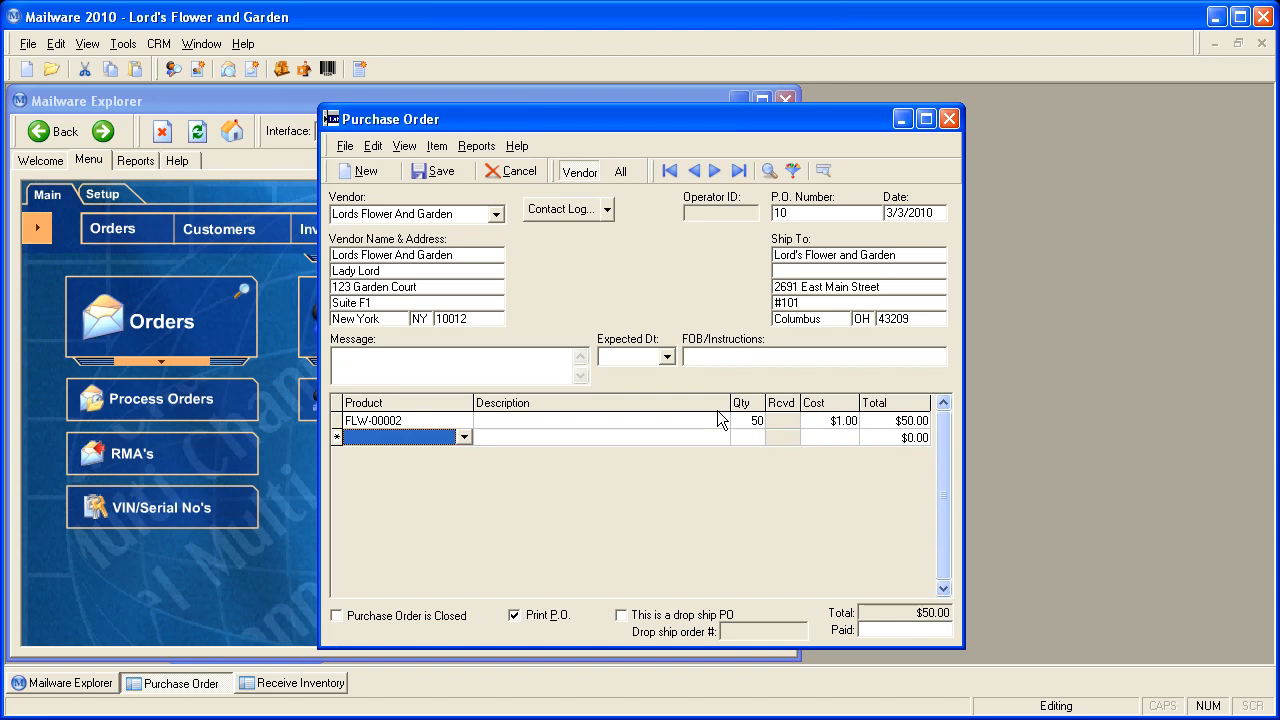
Step: Set the expected date to 3/24/2010, save the purchase order and minimize its window
{"action": "left_click", "coordinate": [475, 368]}
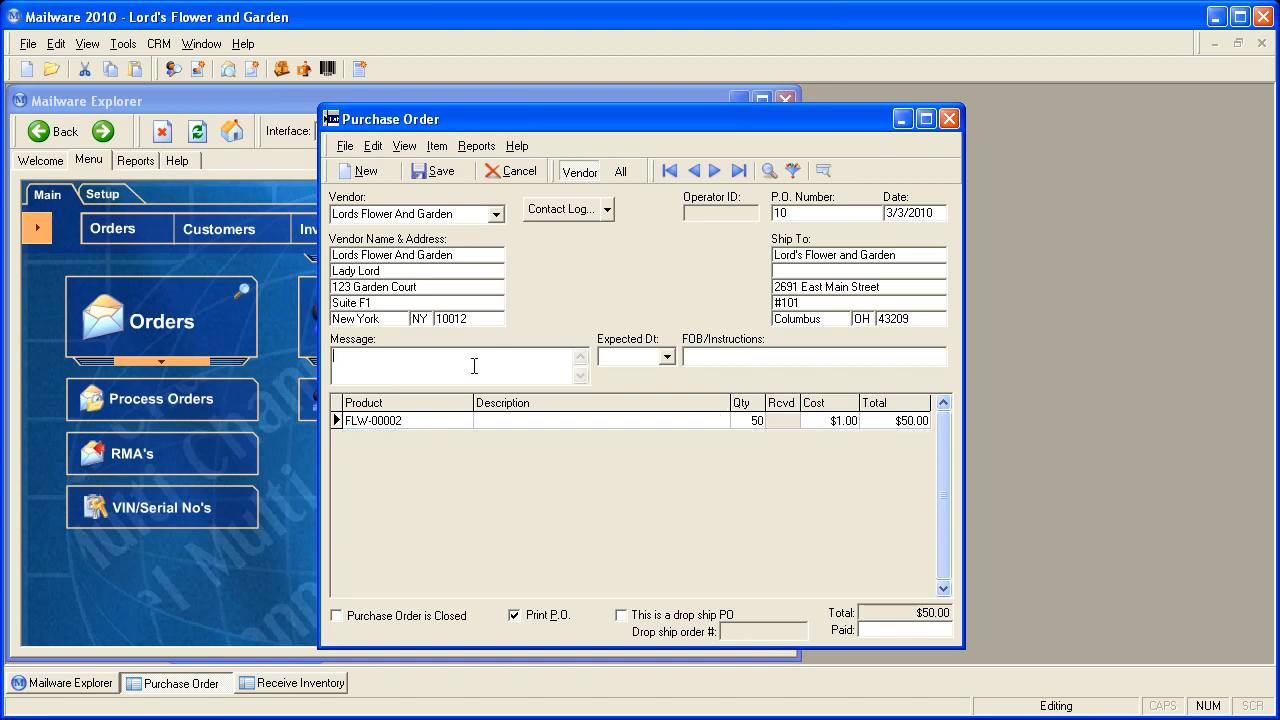
{"action": "left_click", "coordinate": [667, 357]}
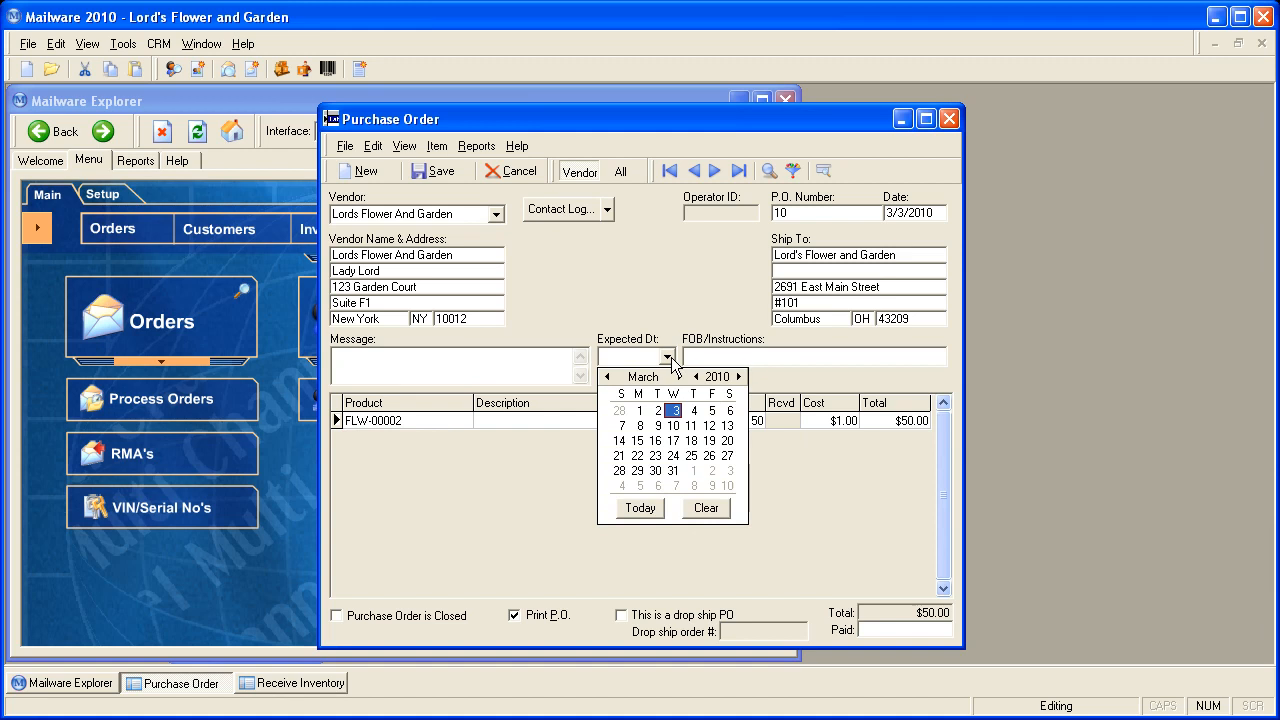
{"action": "left_click", "coordinate": [673, 455]}
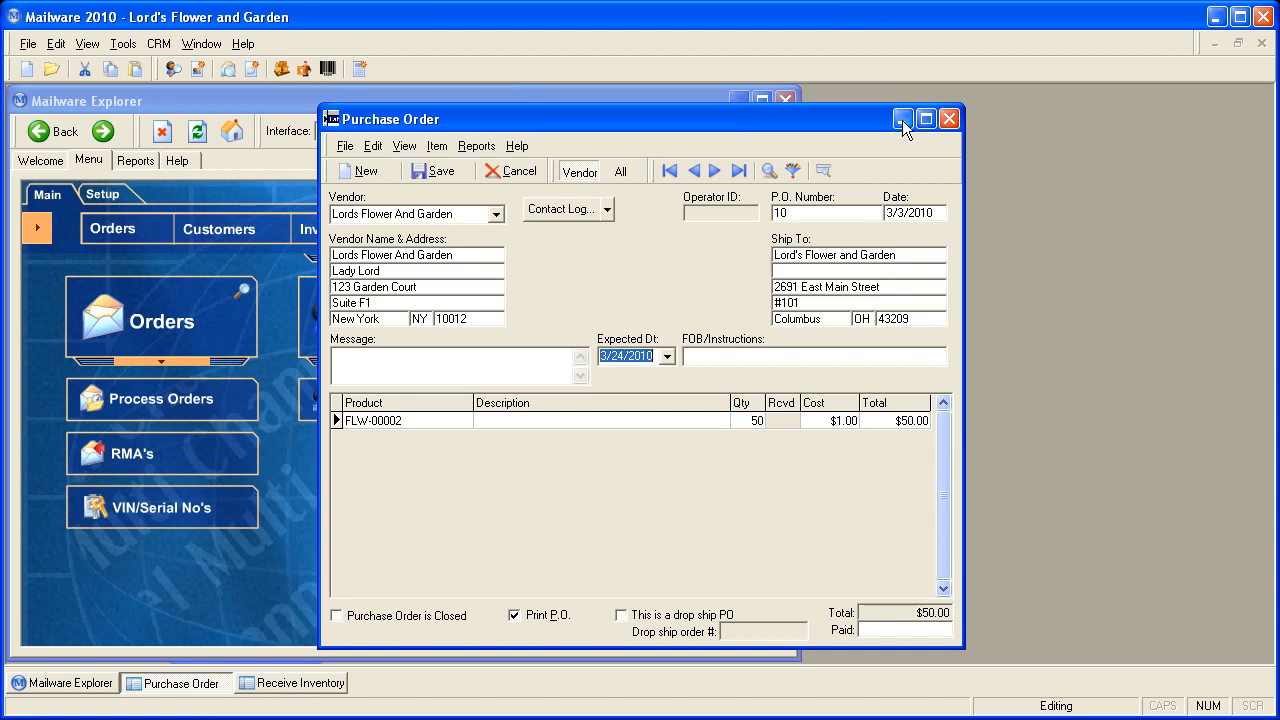
{"action": "left_click", "coordinate": [432, 172]}
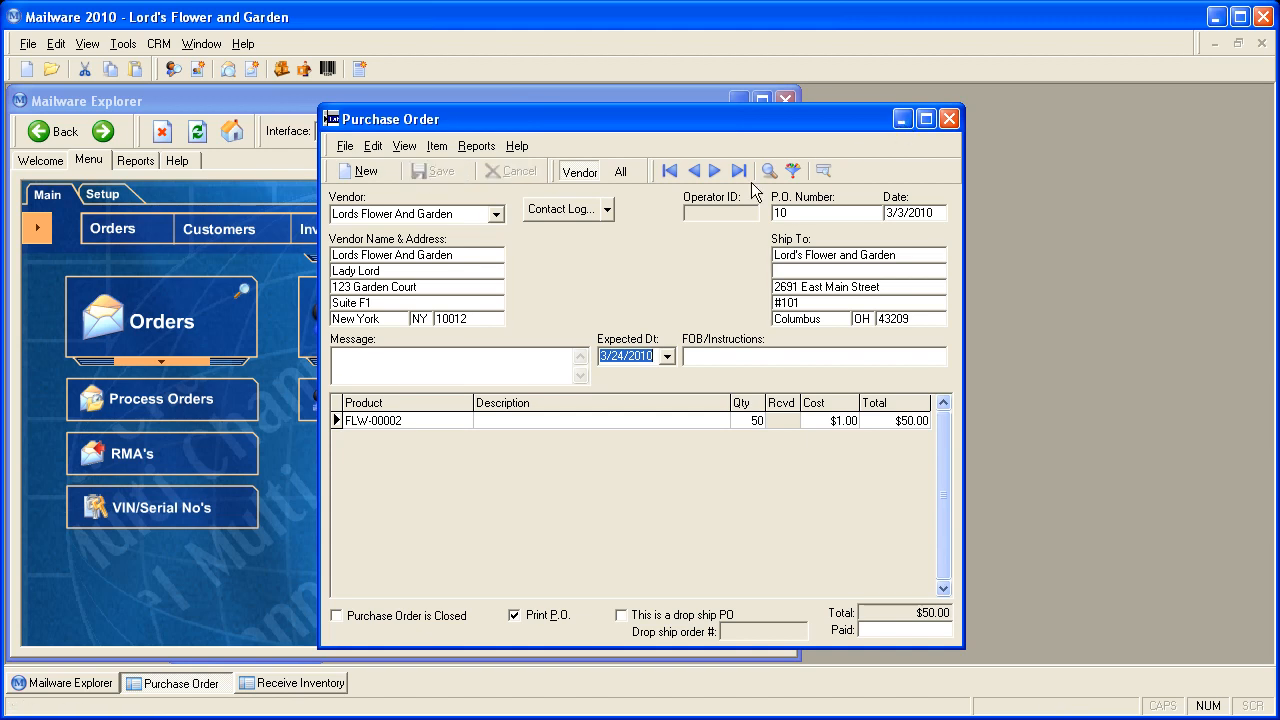
{"action": "left_click", "coordinate": [901, 119]}
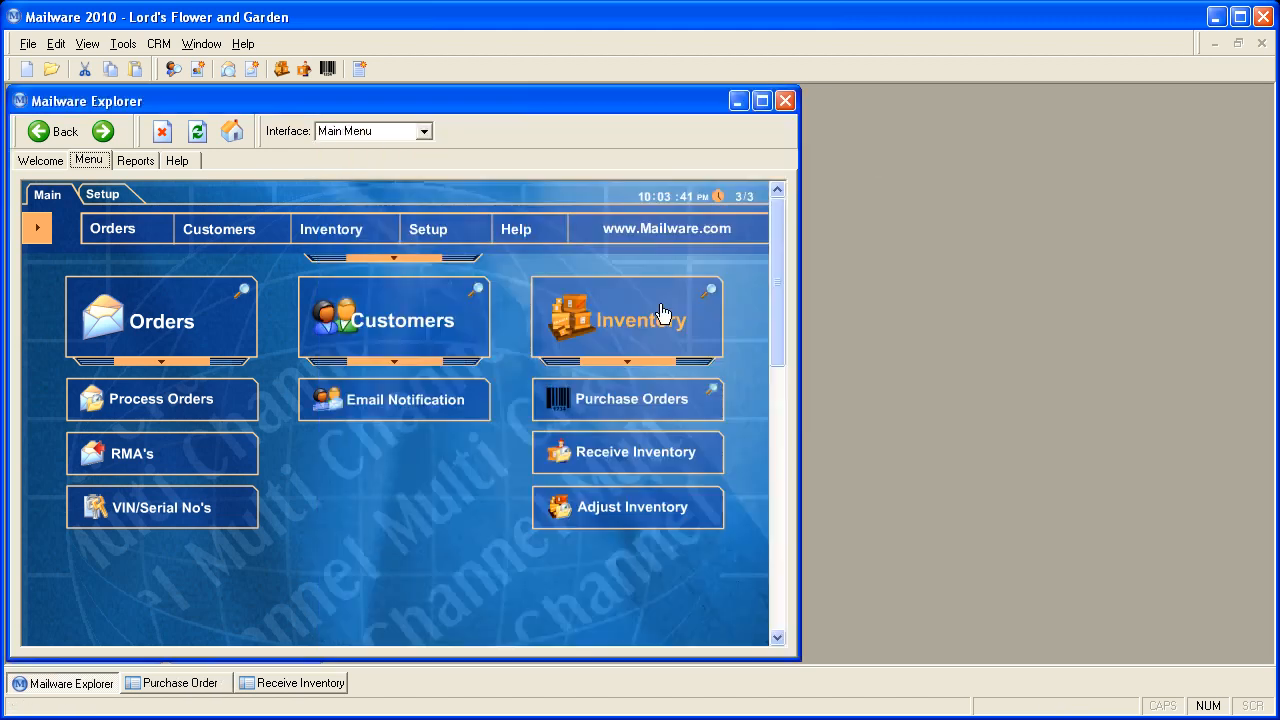
Step: Start an inventory receipt for Lords Flower And Garden using the purchase order dated 3/3/2010 and expected 3/24/2010
{"action": "left_click", "coordinate": [621, 448]}
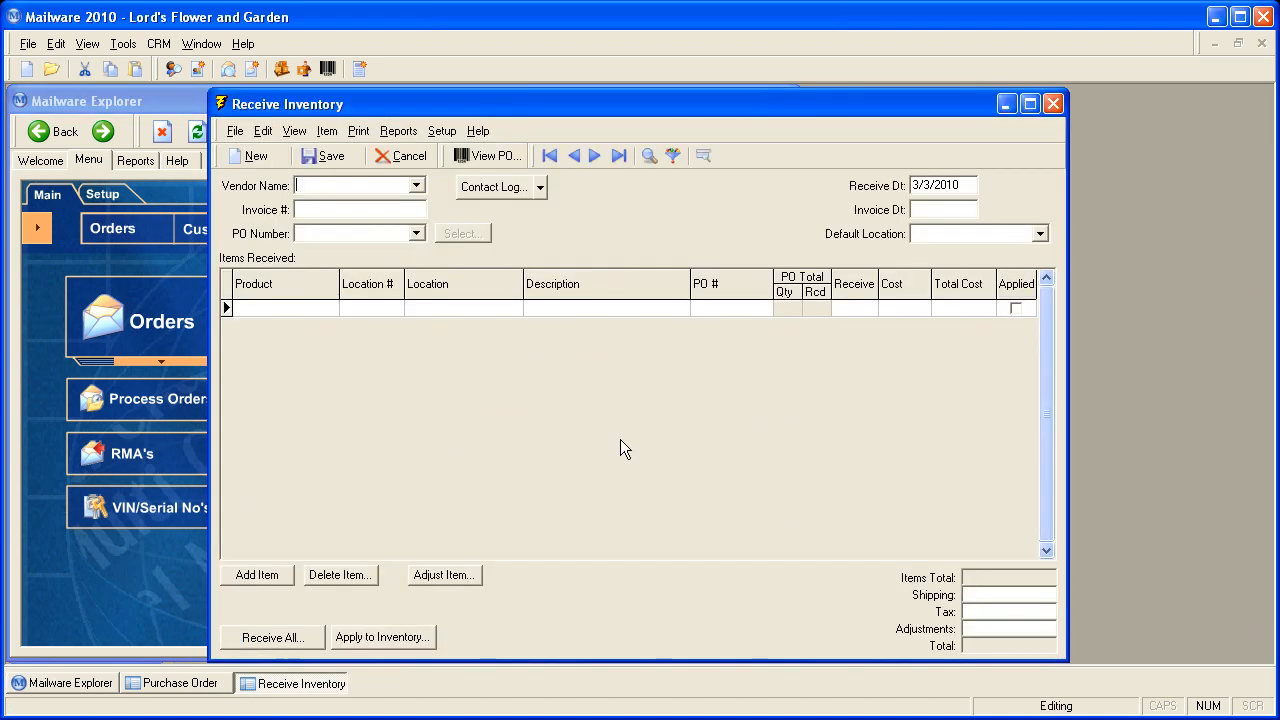
{"action": "left_click", "coordinate": [417, 186]}
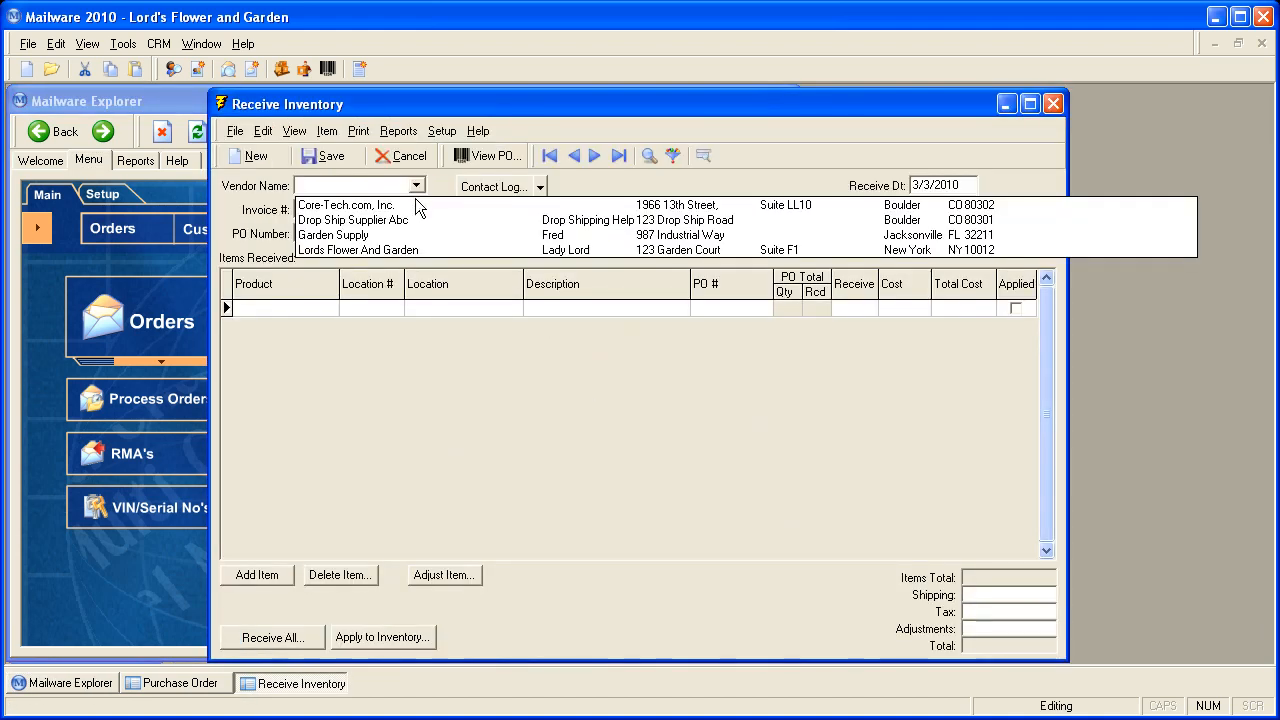
{"action": "left_click", "coordinate": [360, 250]}
{"action": "left_click", "coordinate": [460, 237]}
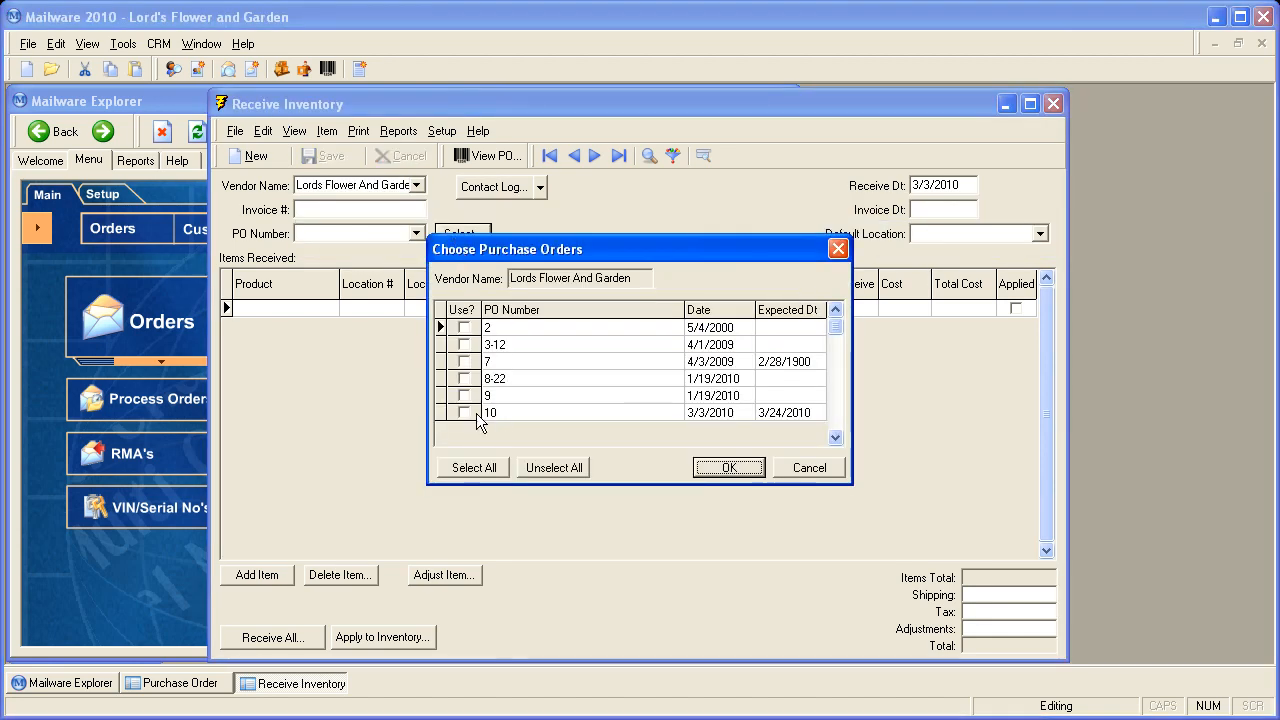
{"action": "left_click", "coordinate": [472, 410]}
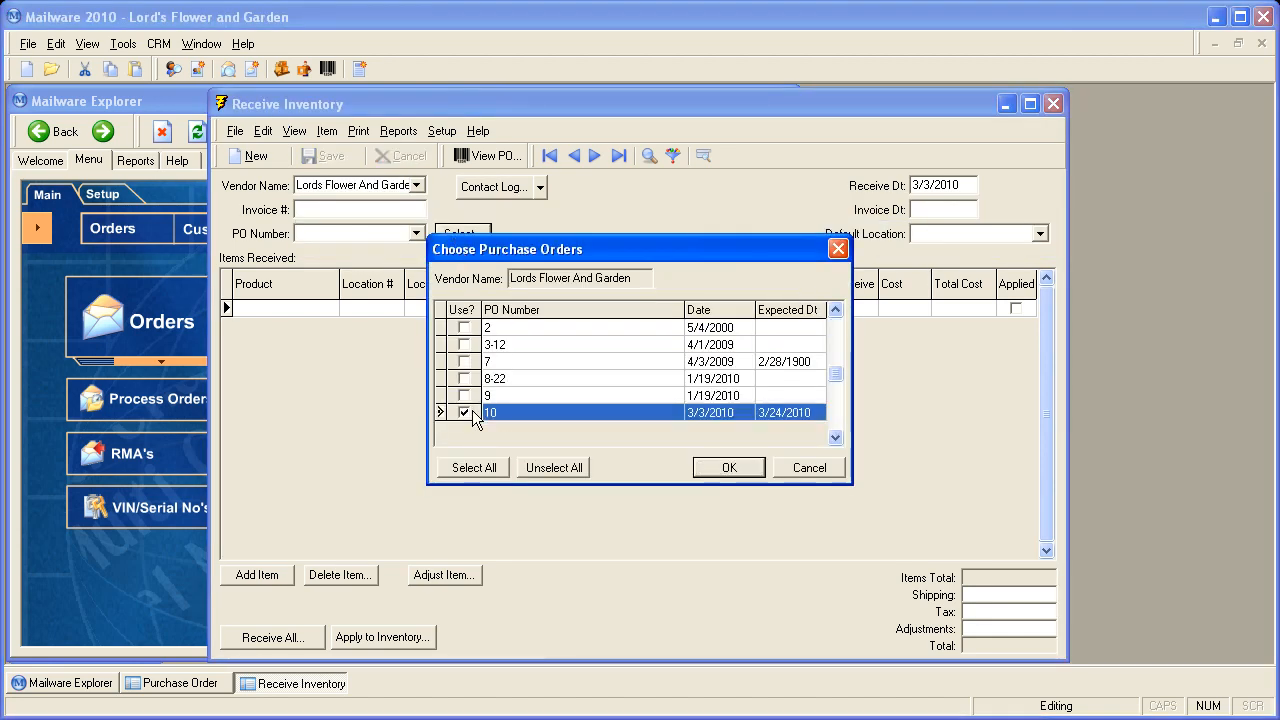
{"action": "left_click", "coordinate": [744, 467]}
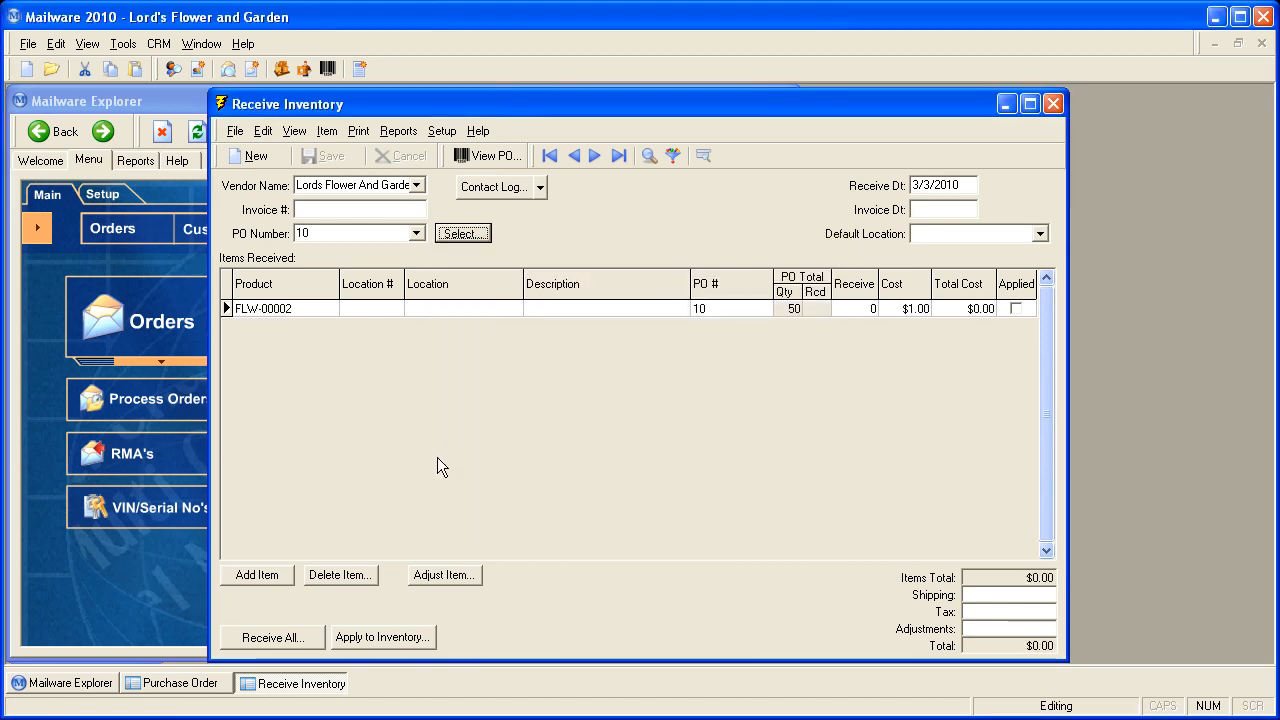
Step: Receive all items on the purchase order, adjusting the received quantity of FLW-00002 to 45
{"action": "left_click", "coordinate": [272, 638]}
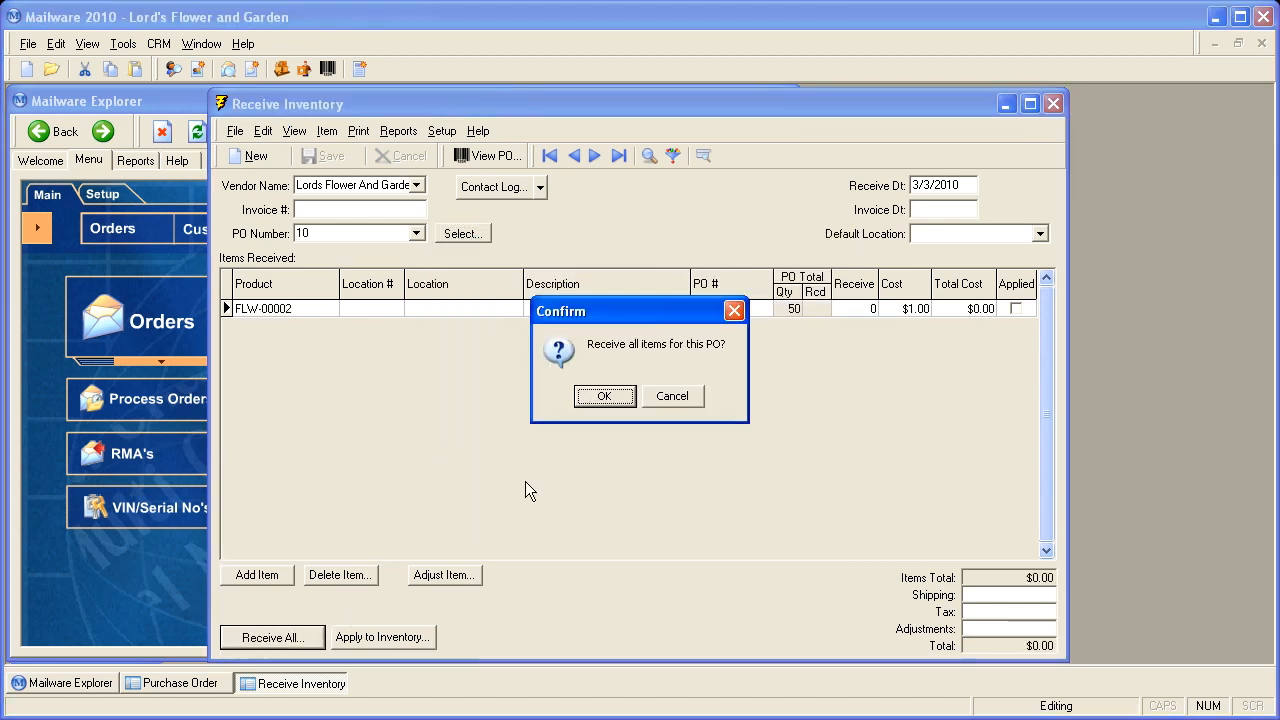
{"action": "left_click", "coordinate": [632, 395]}
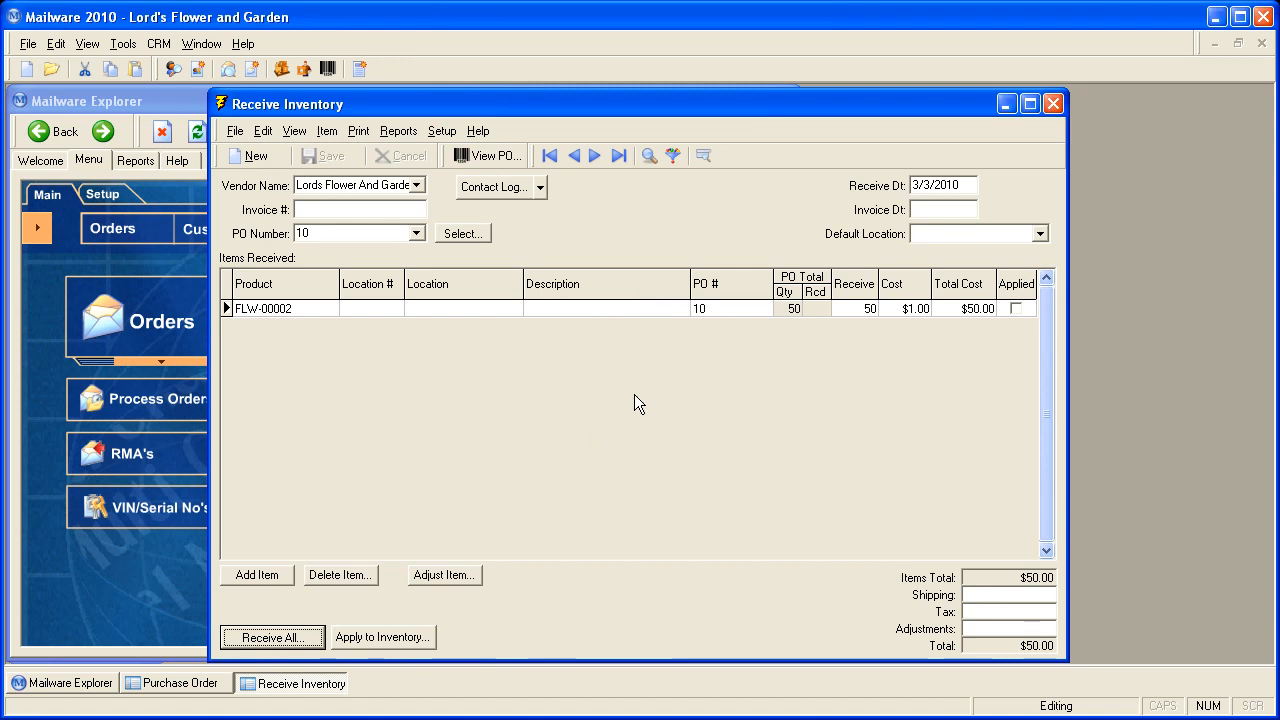
{"action": "left_click", "coordinate": [851, 309]}
{"action": "left_click", "coordinate": [862, 310]}
{"action": "type", "text": "45"}
{"action": "key", "text": "Tab"}
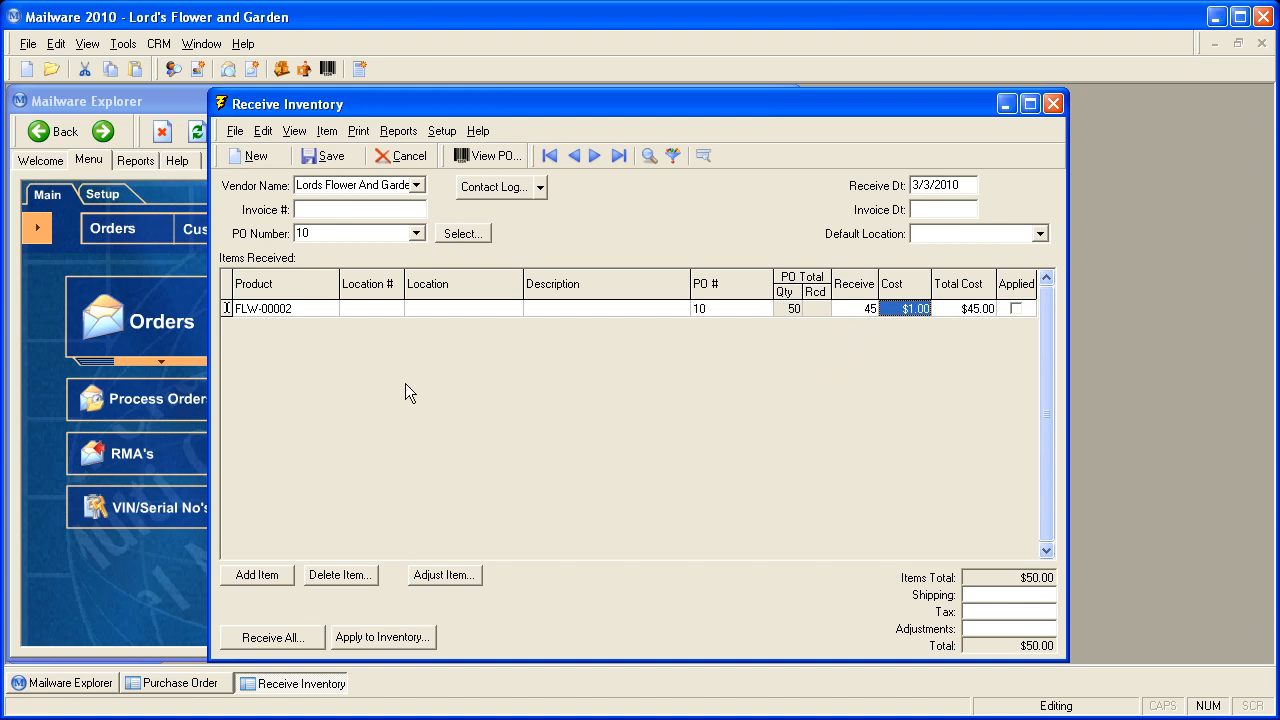
{"action": "left_click", "coordinate": [992, 594]}
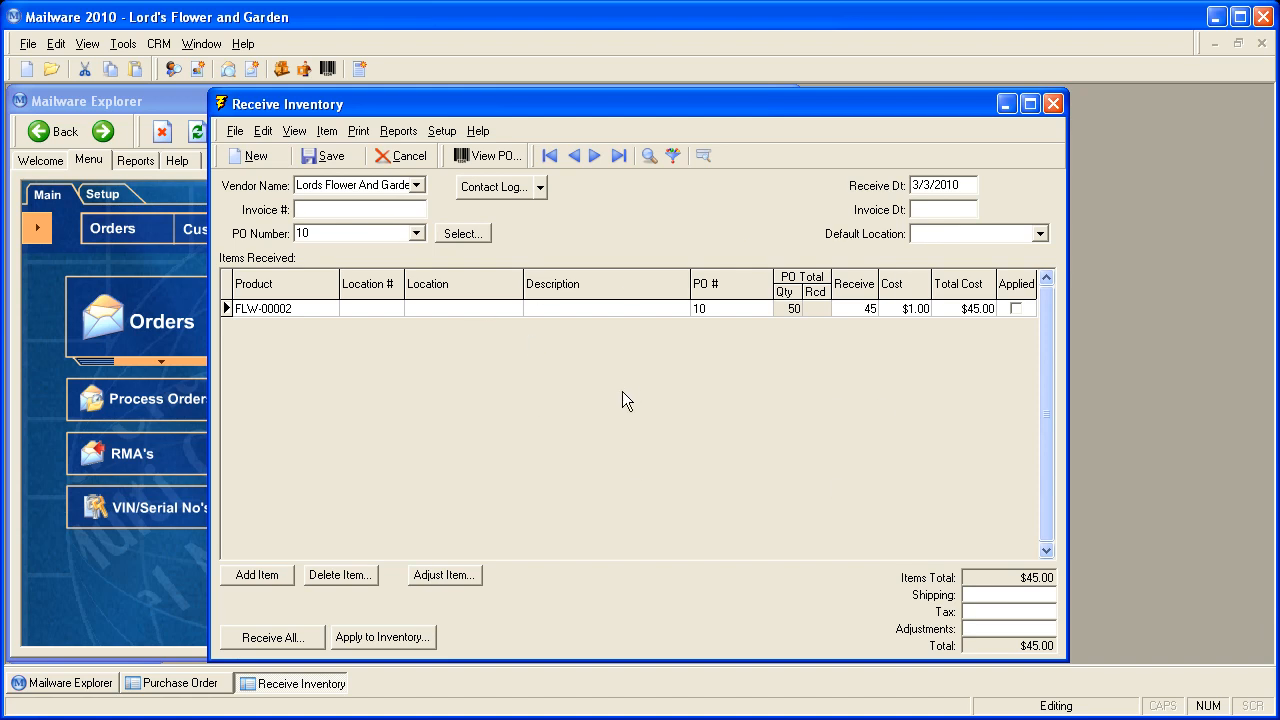
Step: Leave the default location empty, apply the received items to inventory and minimize the receiving window
{"action": "left_click", "coordinate": [1040, 234]}
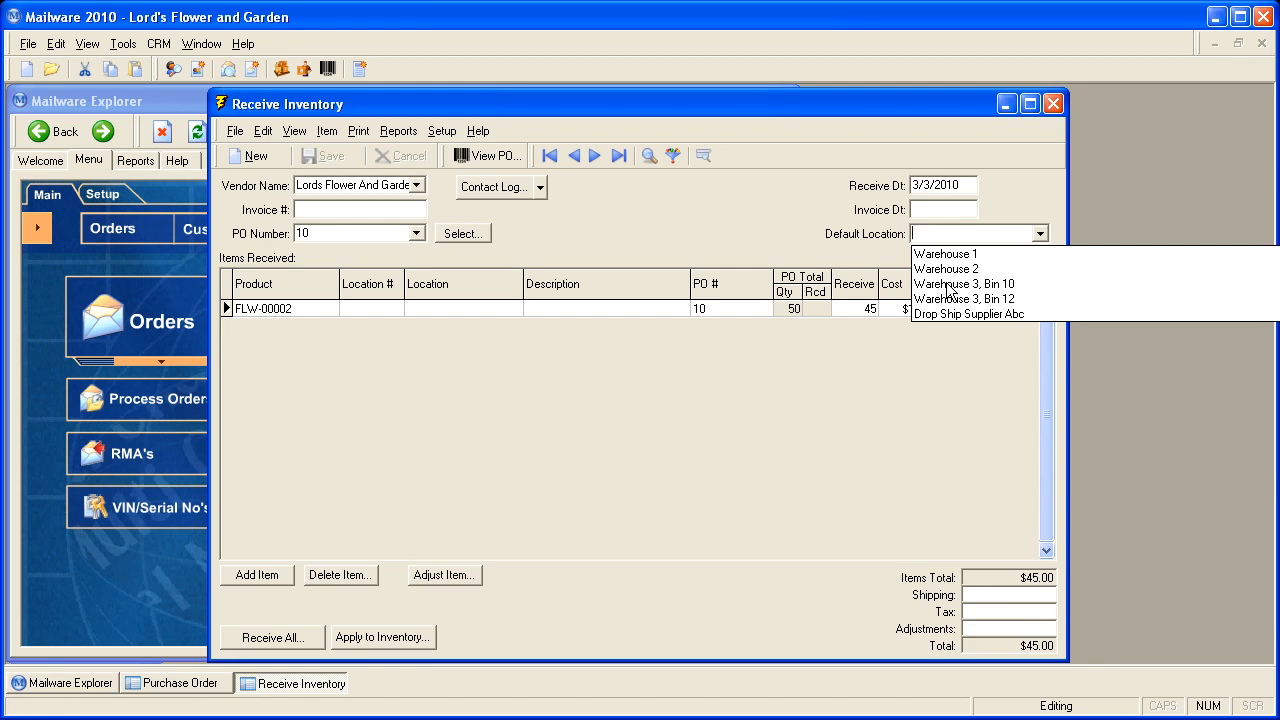
{"action": "left_click", "coordinate": [735, 201]}
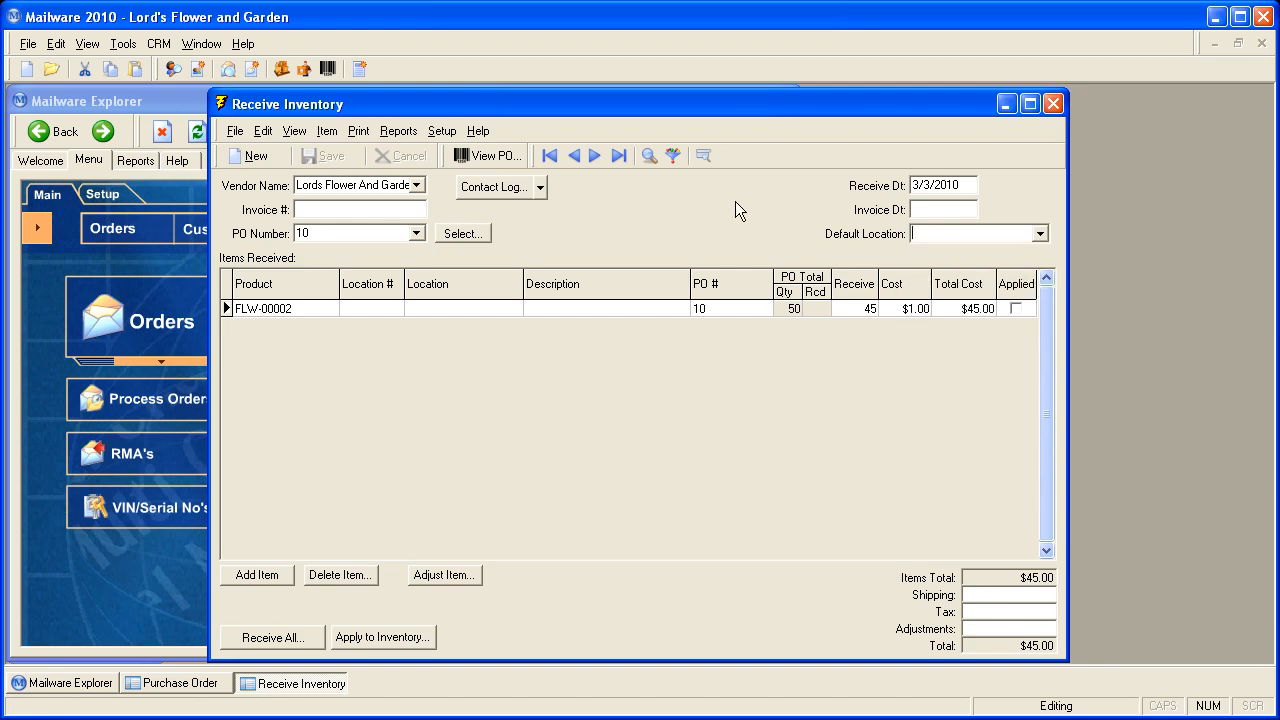
{"action": "left_click", "coordinate": [379, 639]}
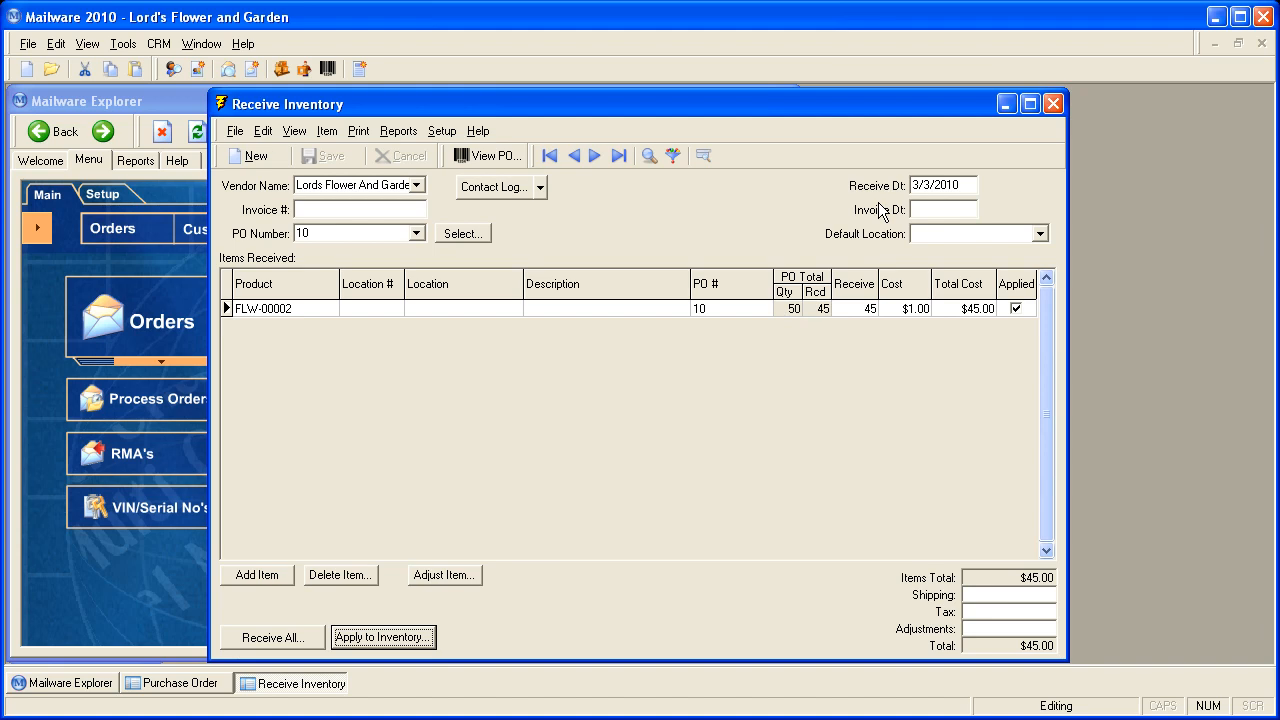
{"action": "left_click", "coordinate": [1006, 104]}
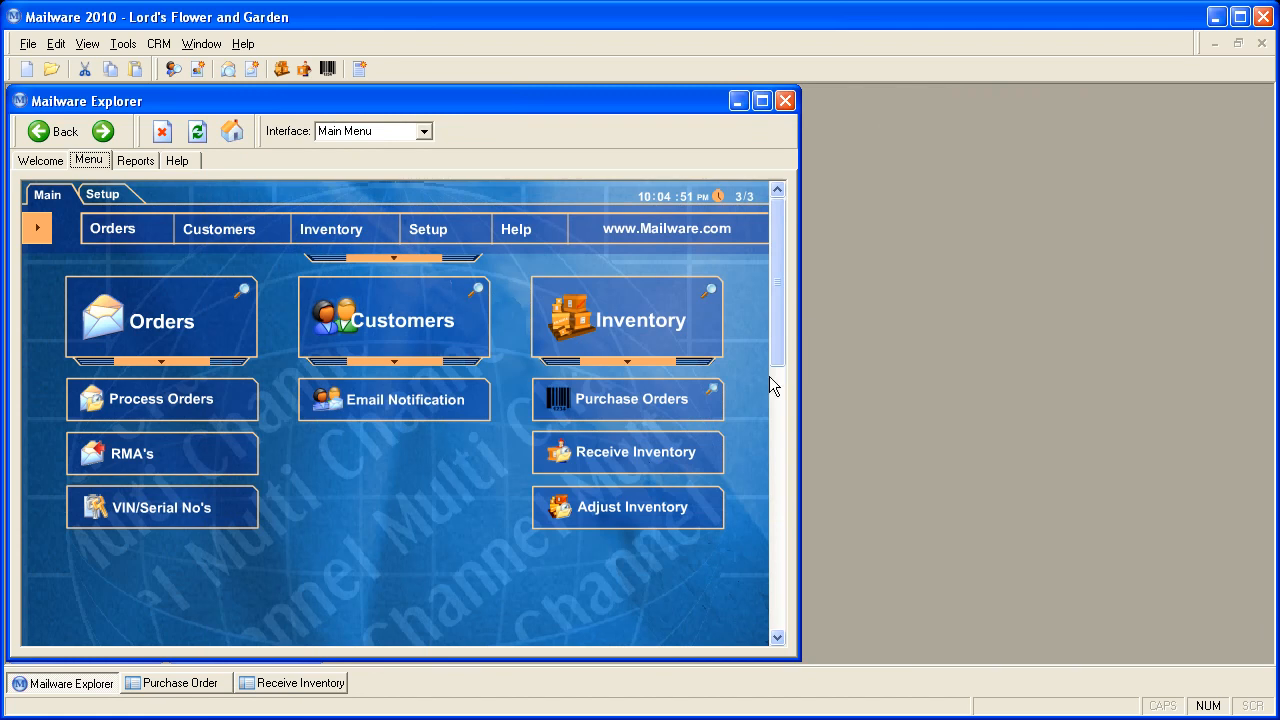
Step: Open the inventory adjustment form and prefill it with the products, keeping the "Change To" method enabled
{"action": "left_click", "coordinate": [643, 515]}
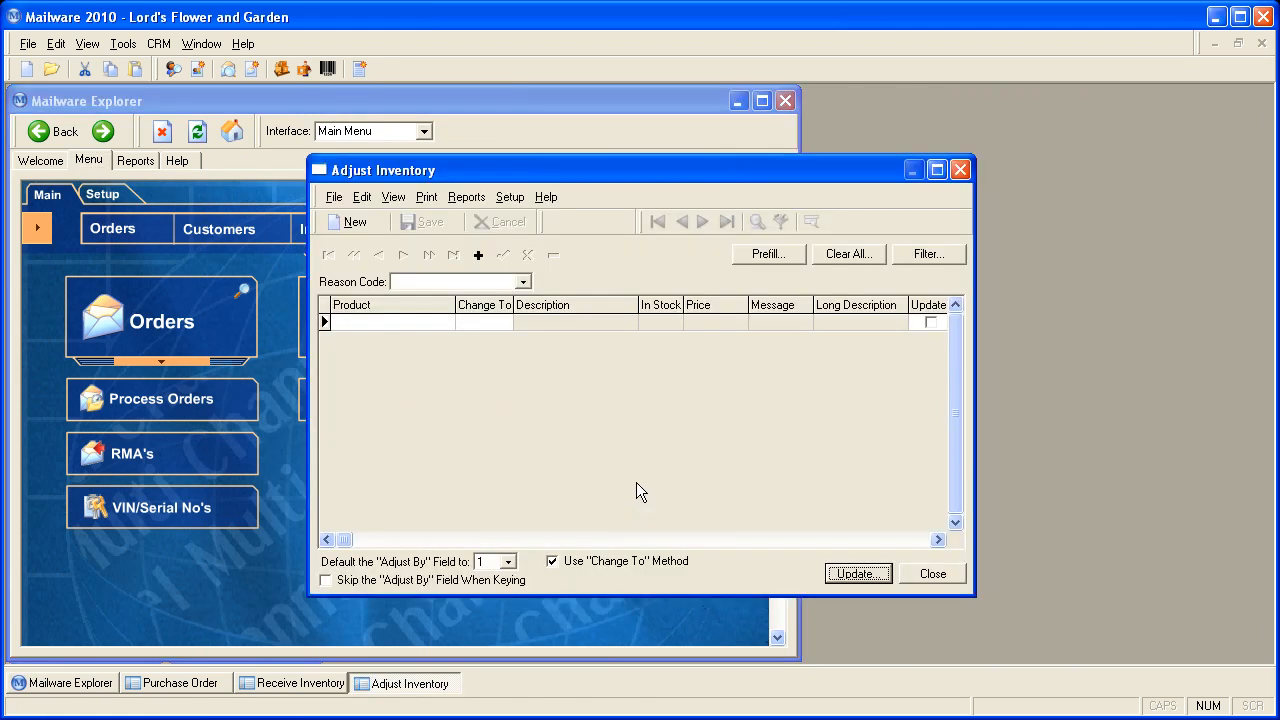
{"action": "left_click", "coordinate": [551, 562]}
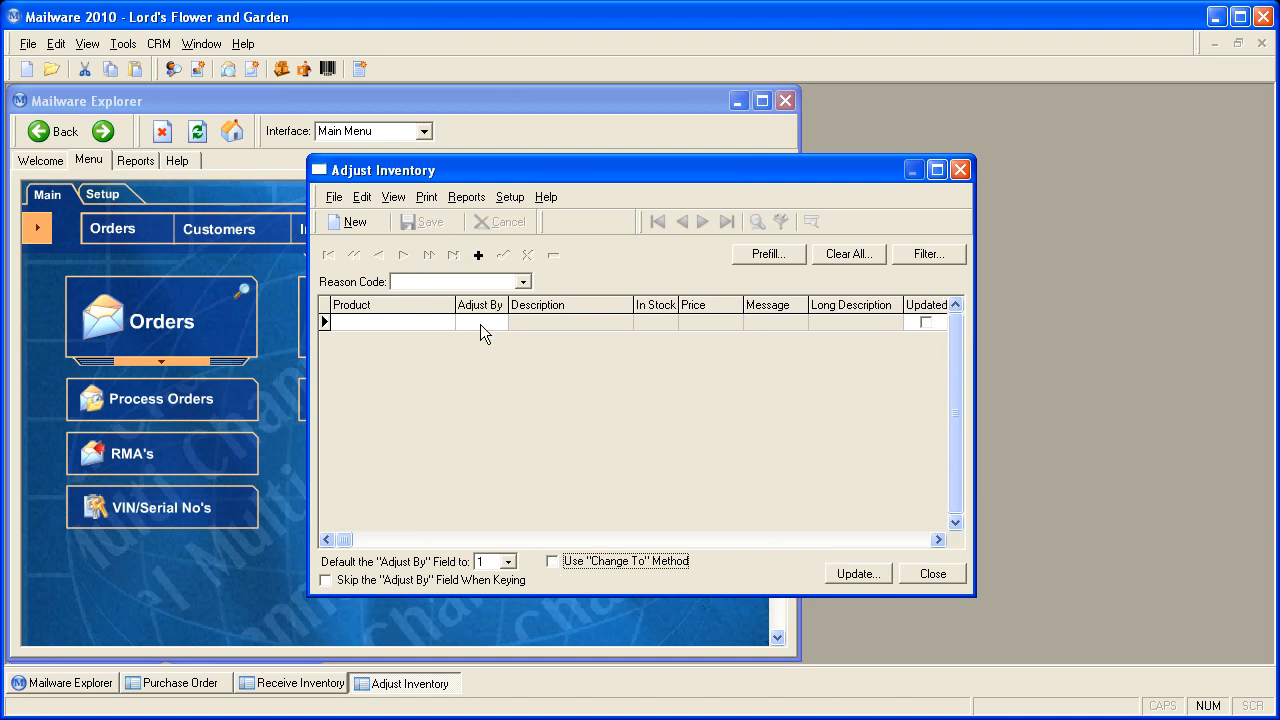
{"action": "left_click", "coordinate": [555, 561]}
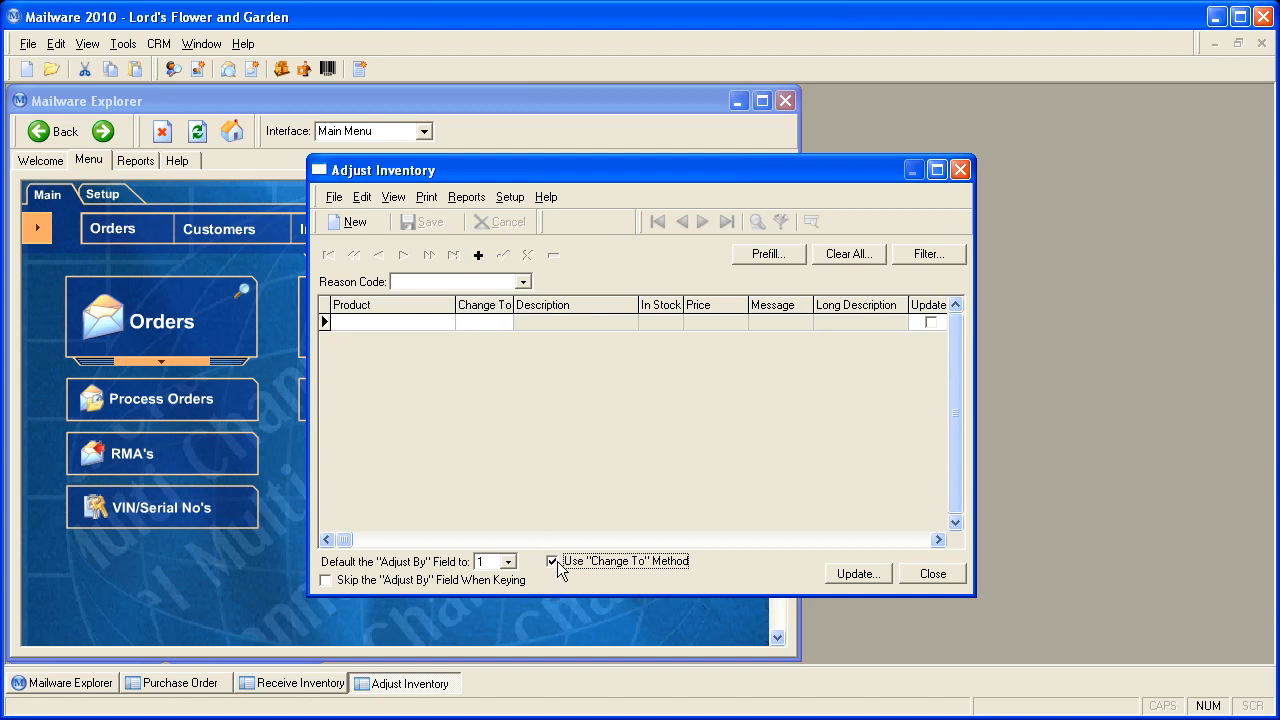
{"action": "left_click", "coordinate": [772, 258]}
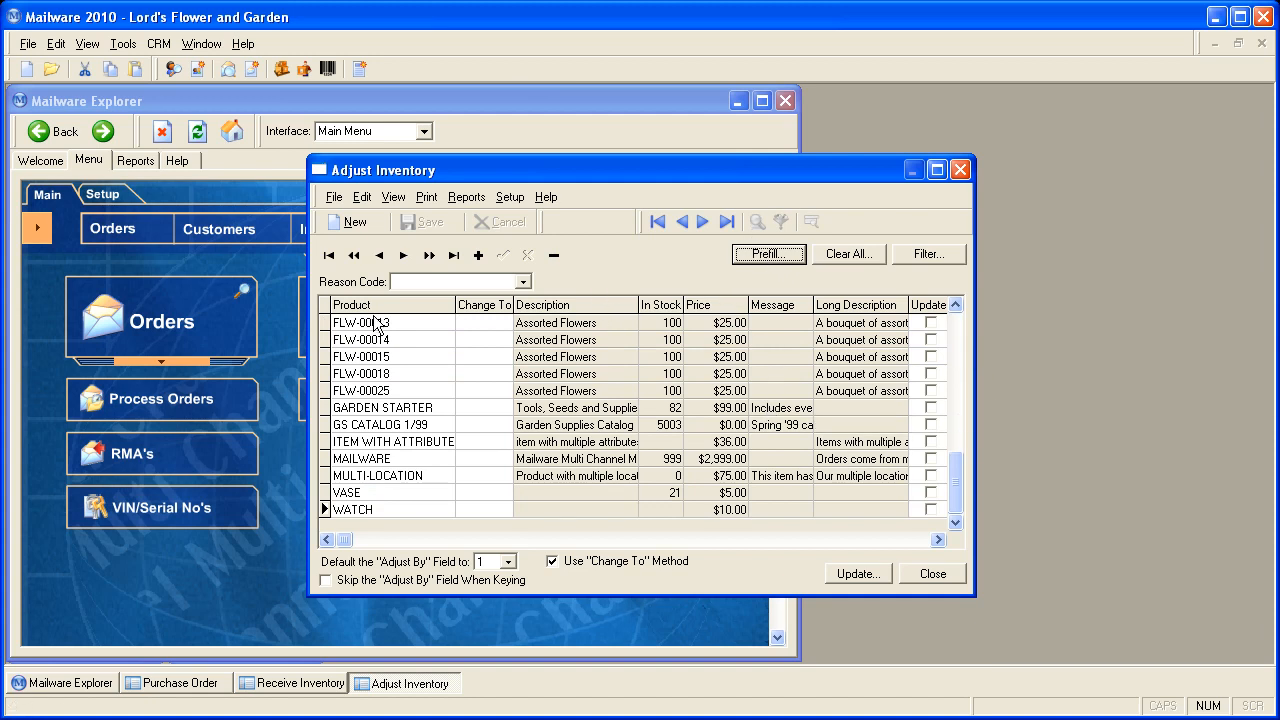
Step: Enter Change To quantities of 101 for FLW-00013 and 99 for FLW-00014, and close the adjustment form without updating
{"action": "left_click", "coordinate": [480, 325]}
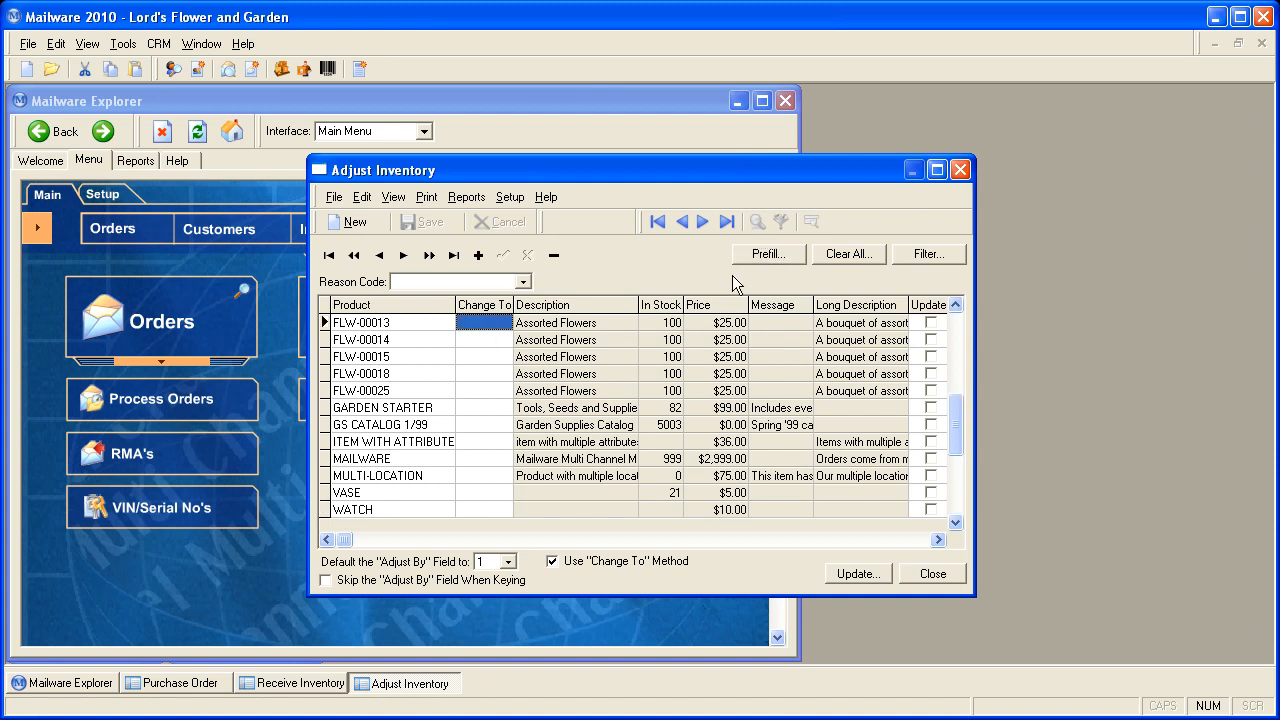
{"action": "type", "text": "1"}
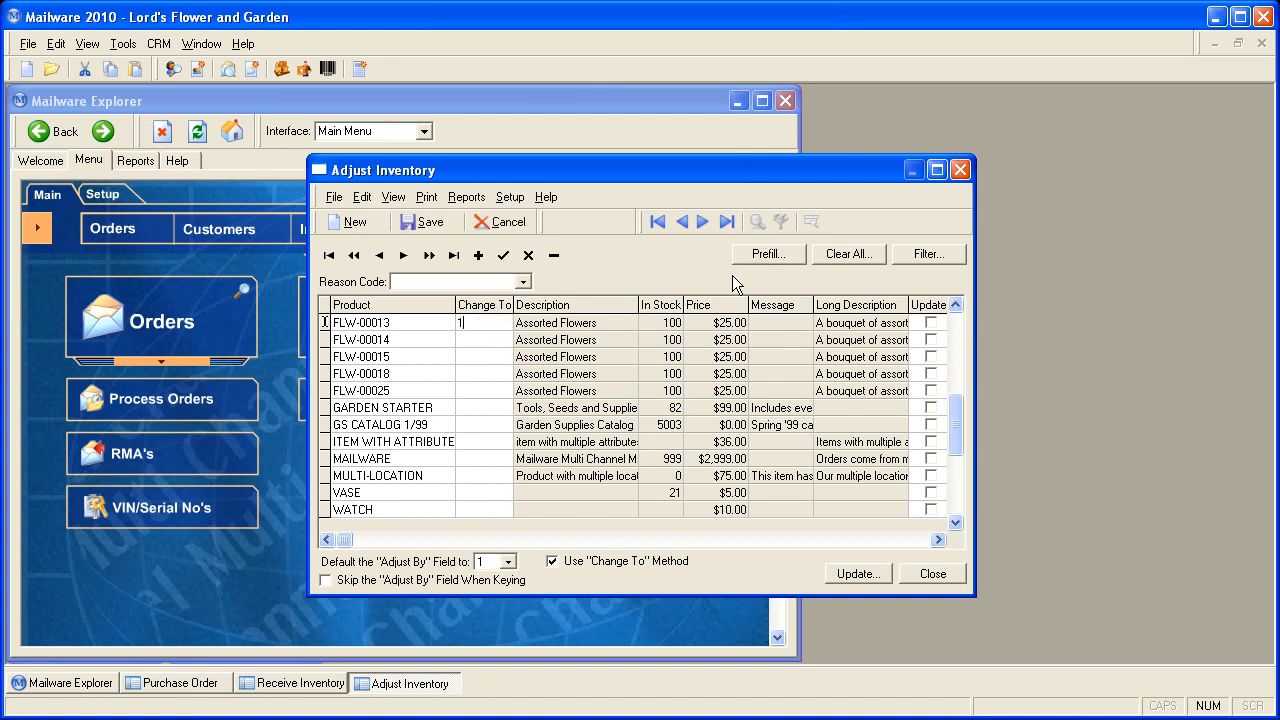
{"action": "type", "text": "01"}
{"action": "key", "text": "Return"}
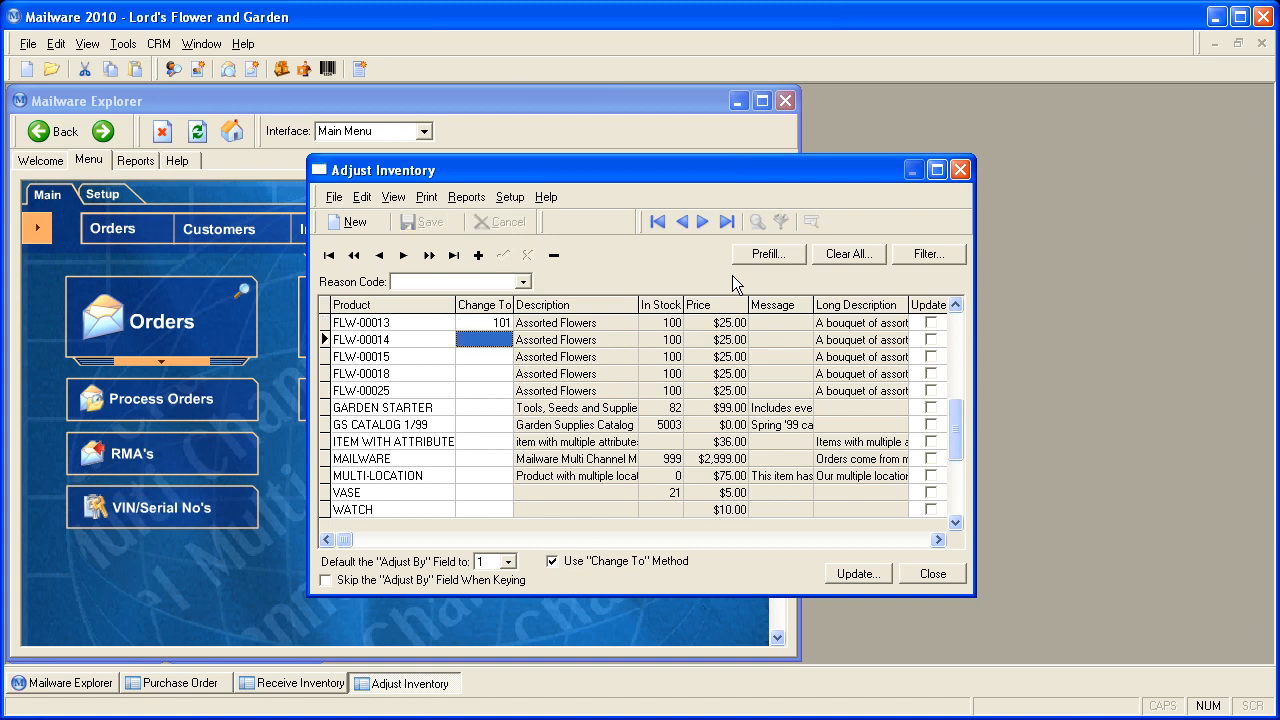
{"action": "type", "text": "99"}
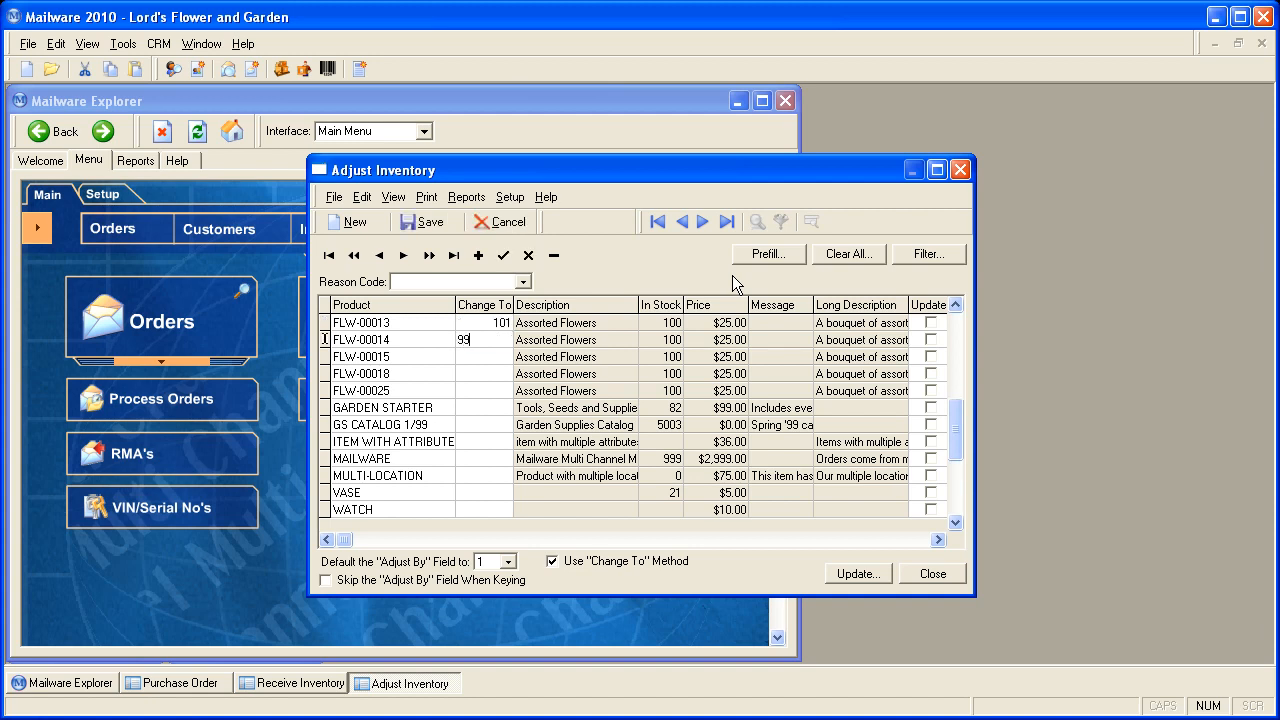
{"action": "key", "text": "Return"}
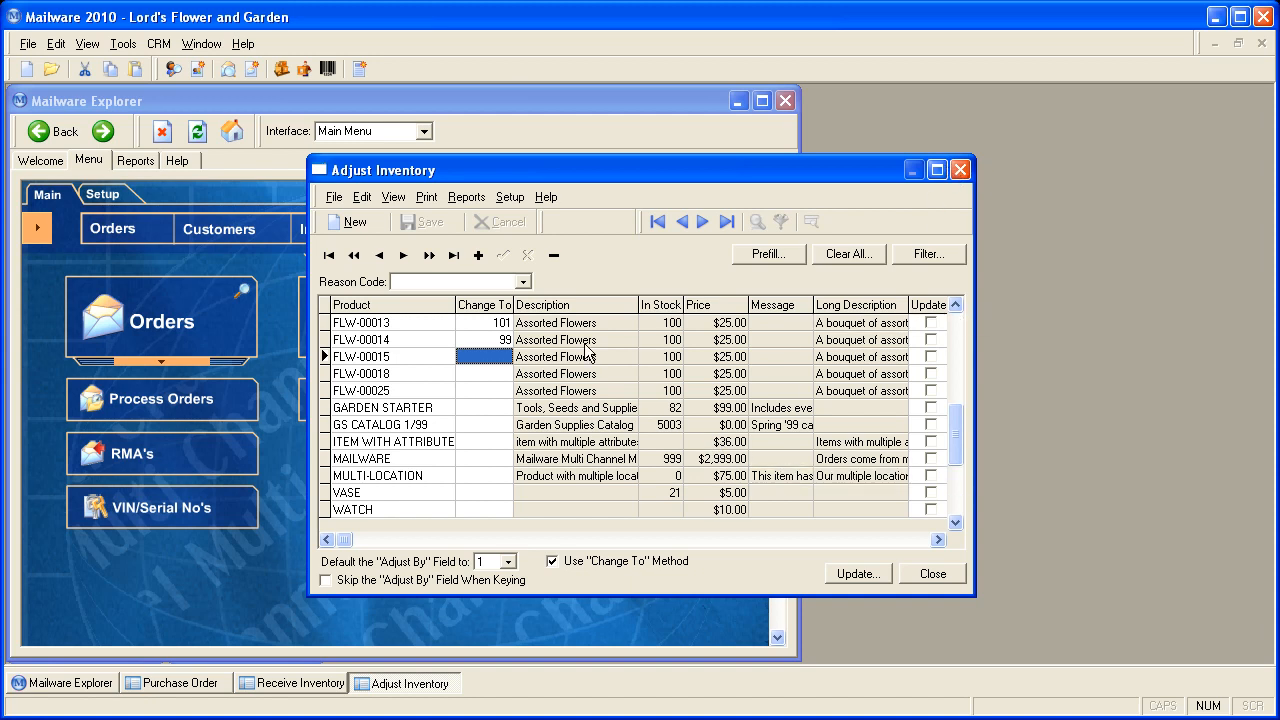
{"action": "left_click", "coordinate": [961, 170]}
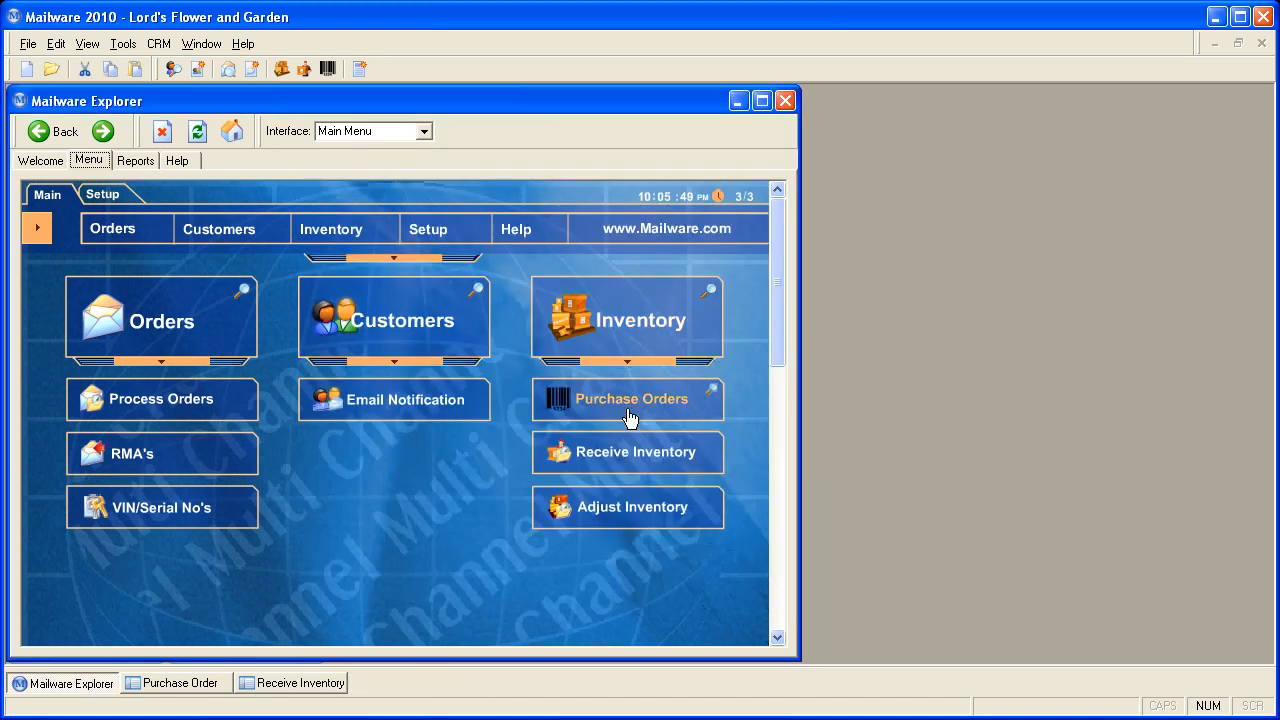